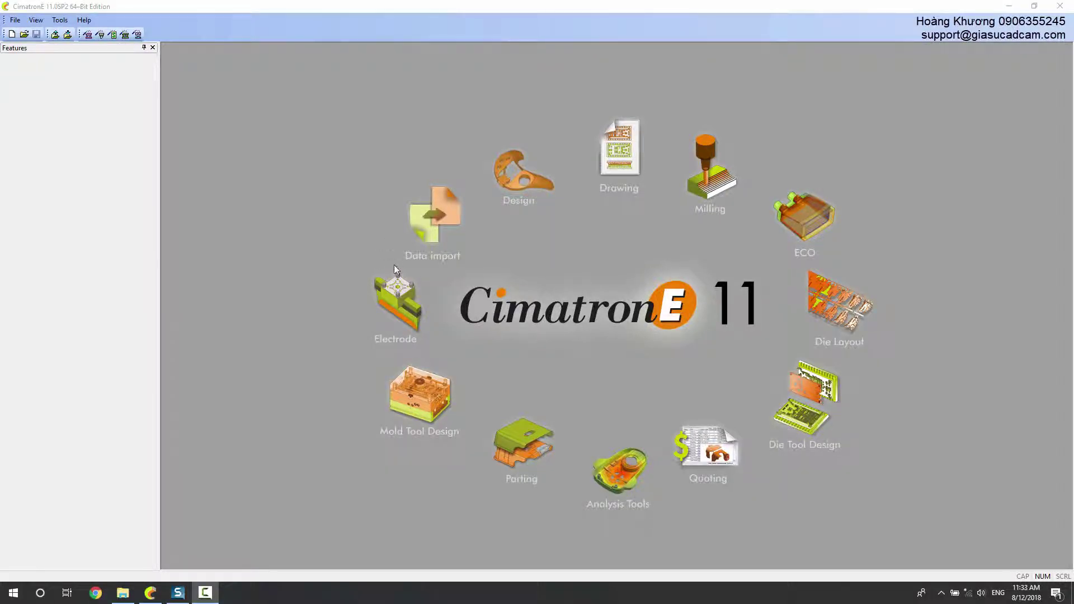
- Start a new mold project setup with the assembly name 'Test moldbase'
left_click(87, 34)
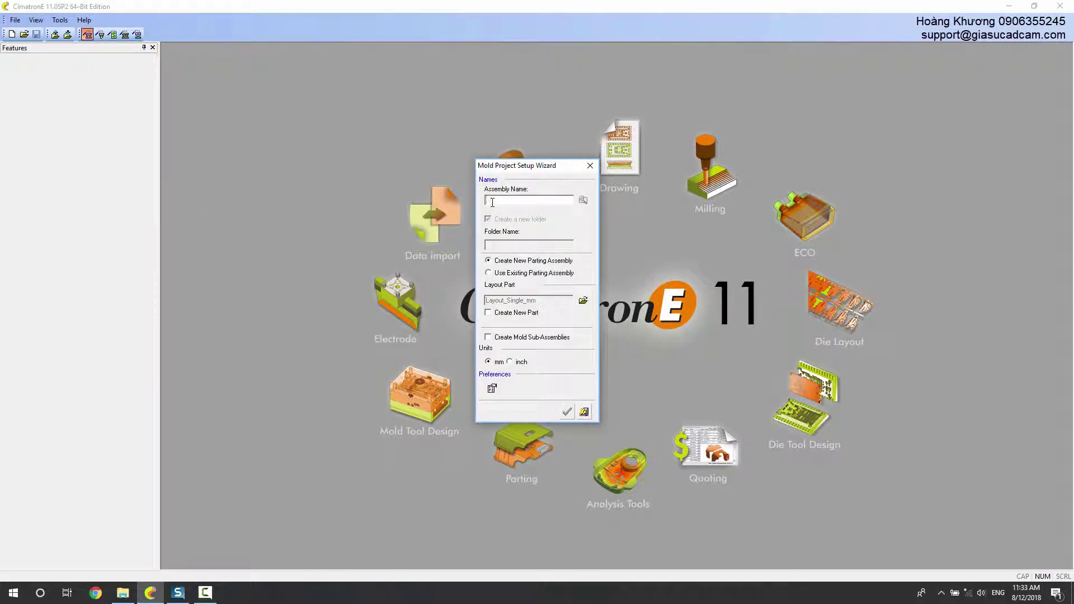
type("Test m")
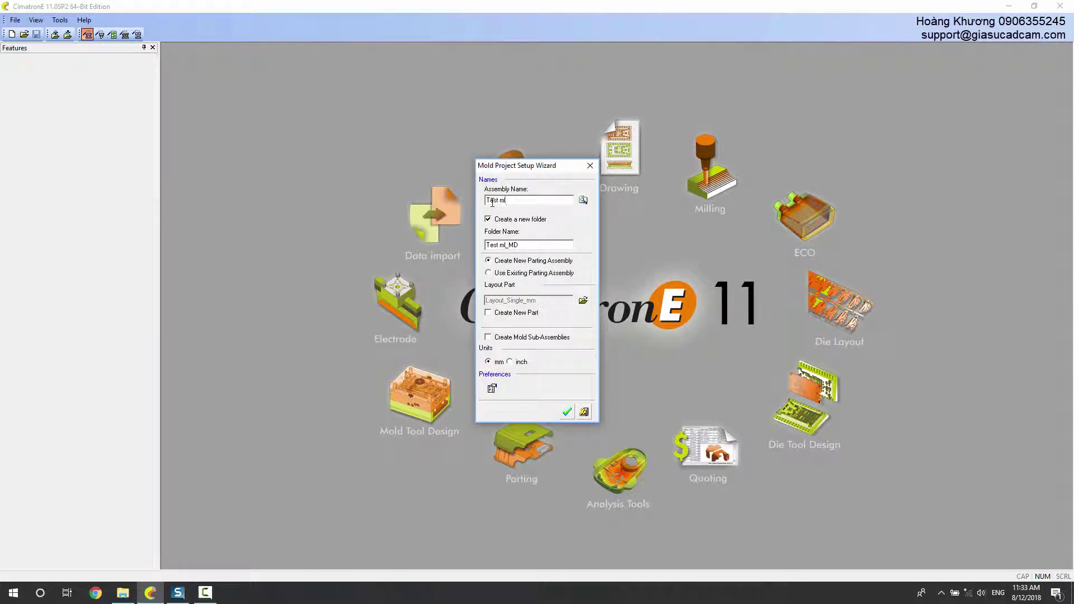
type("oldba")
type("se")
- Set the project location to Mold Cimatron > Exercises > Finish > 13 - User defined moldbase
left_click(581, 200)
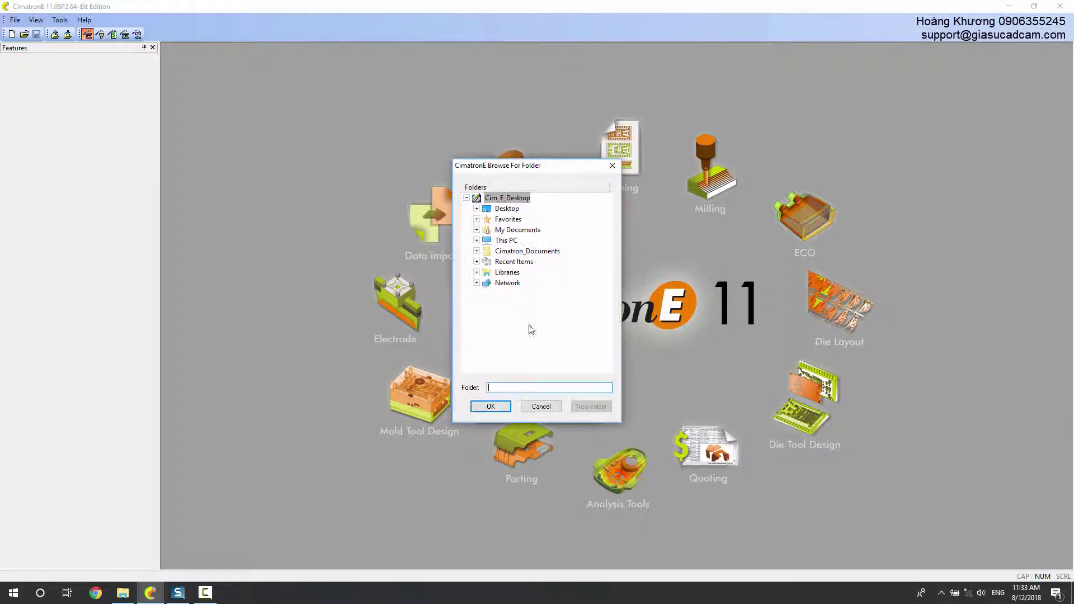
left_click(477, 240)
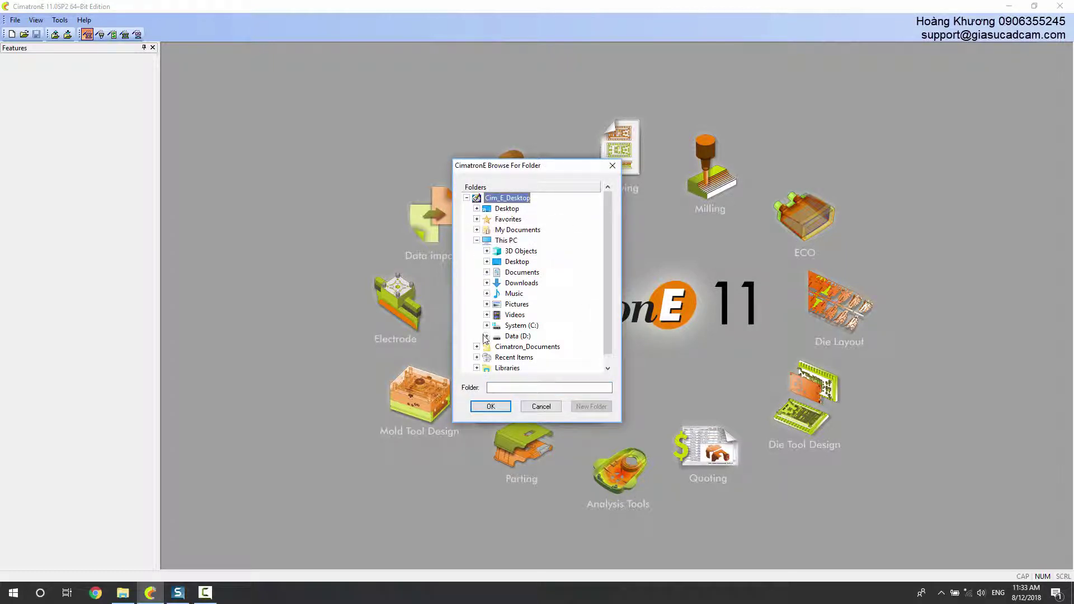
left_click(486, 336)
left_click(496, 335)
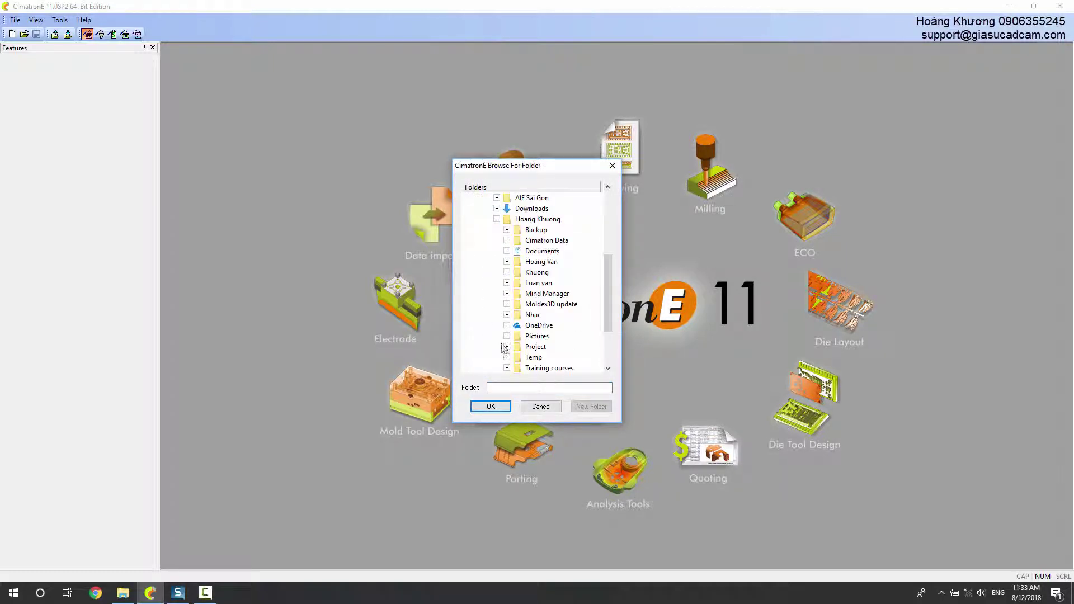
left_click(507, 347)
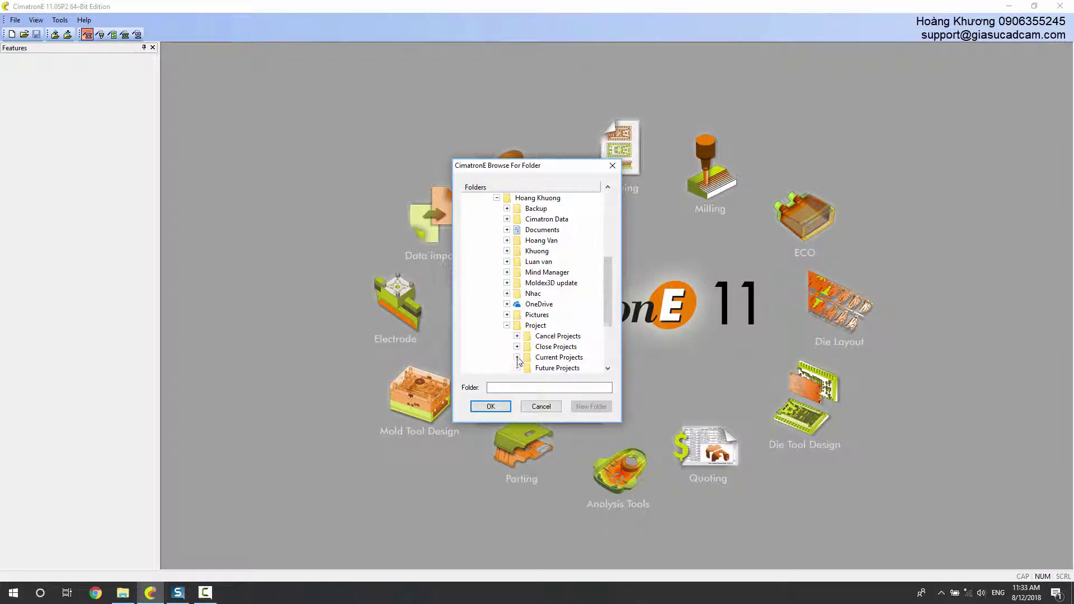
left_click(516, 357)
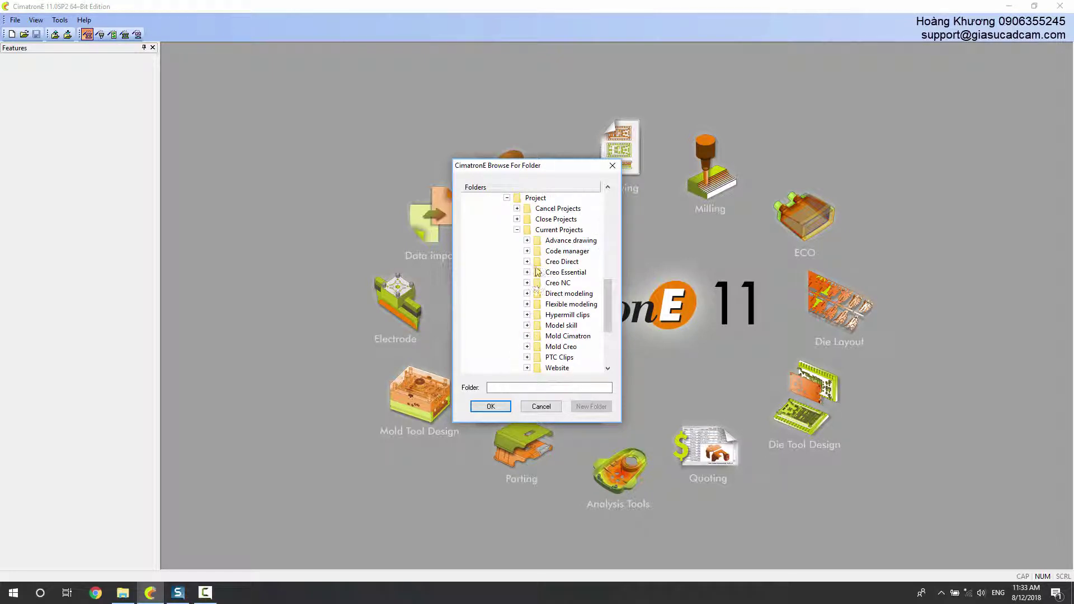
left_click(526, 336)
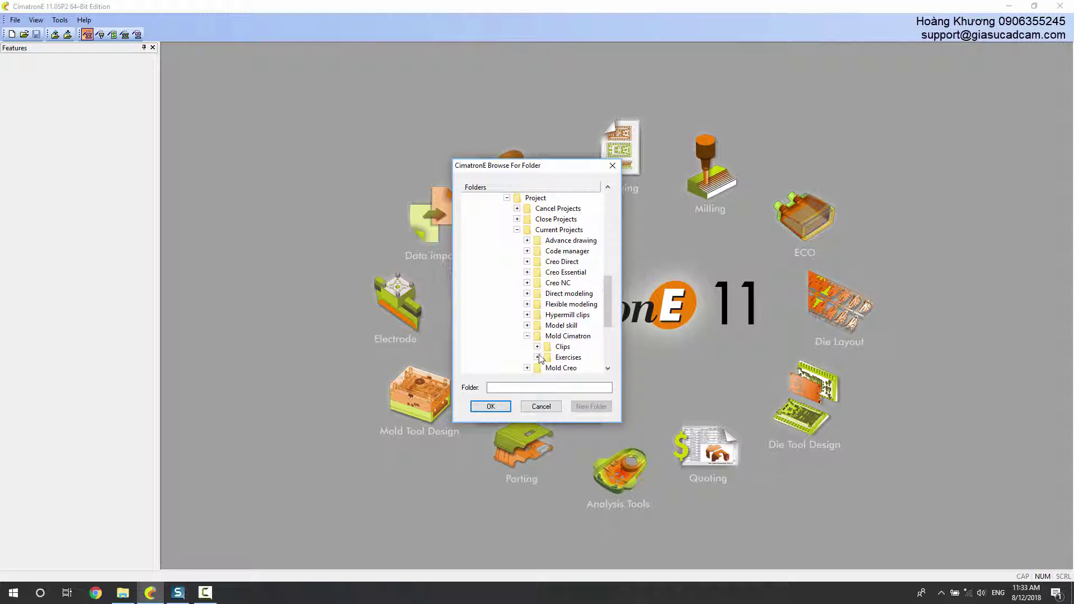
left_click(536, 357)
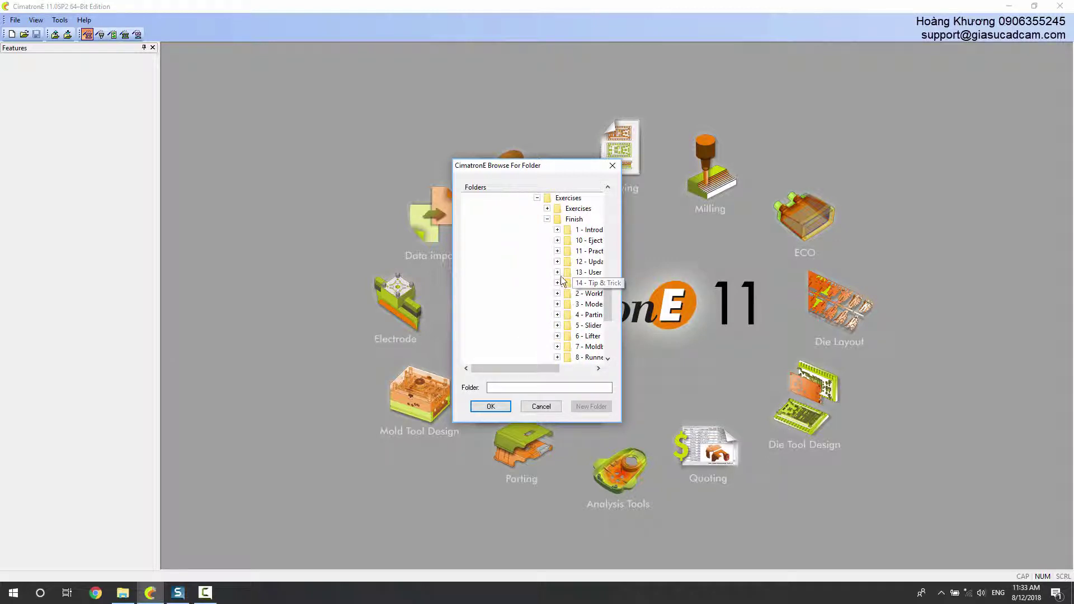
left_click(582, 273)
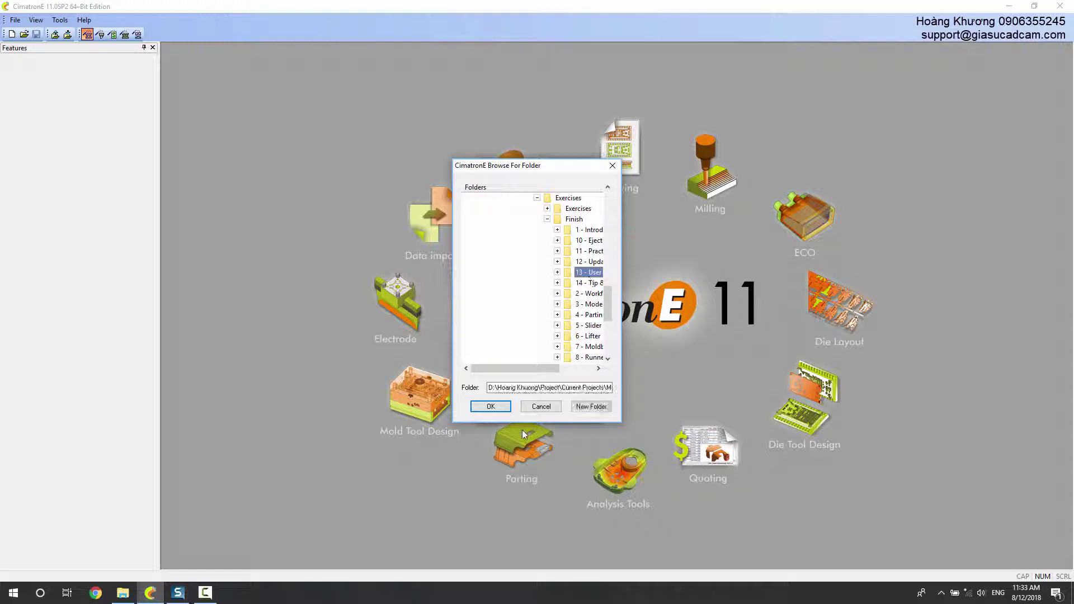
left_click(491, 408)
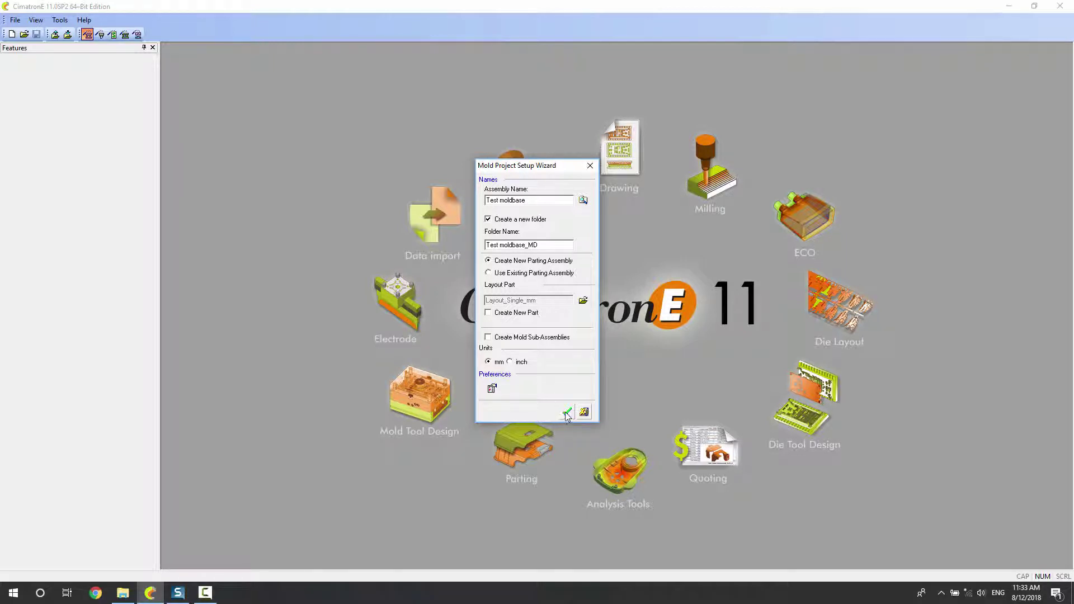
- Create the Test moldbase_MD assembly and pick Mold Sets > Fixed Sides - 2 Plates > Fix assem
left_click(566, 411)
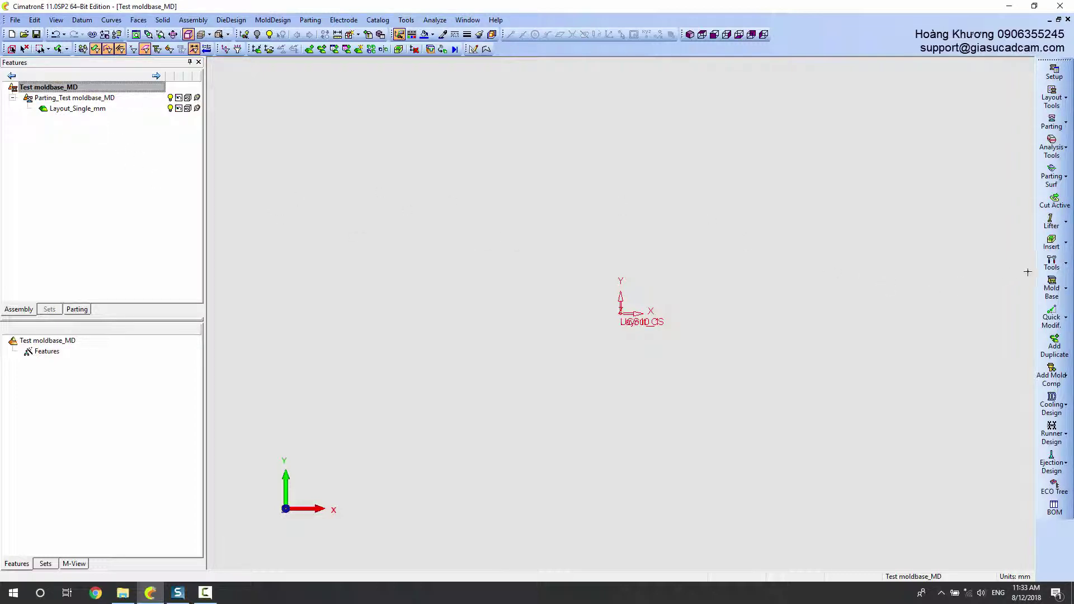
left_click(1050, 286)
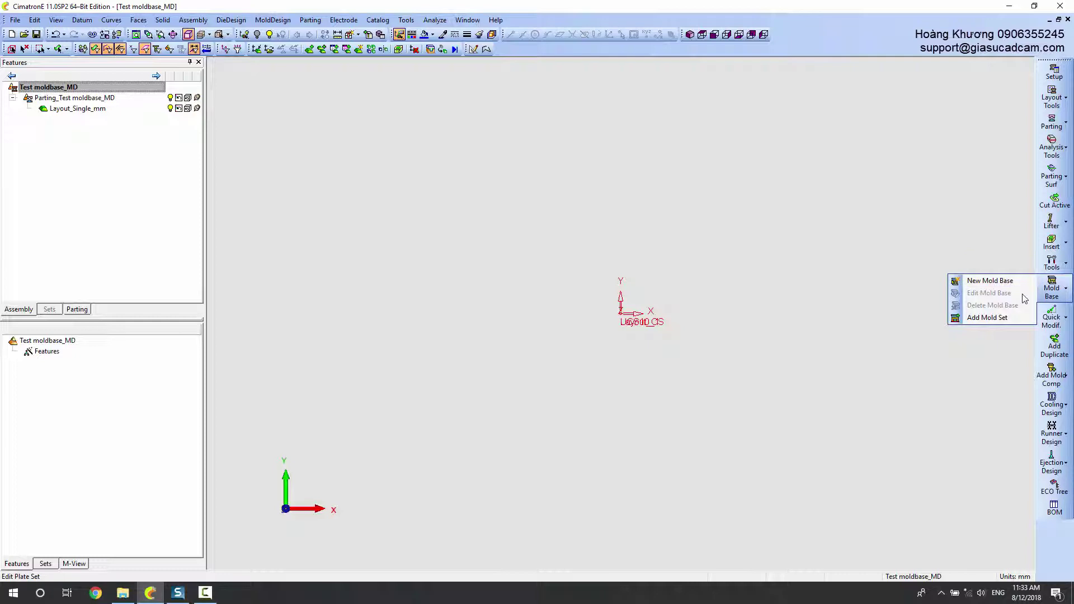
left_click(987, 318)
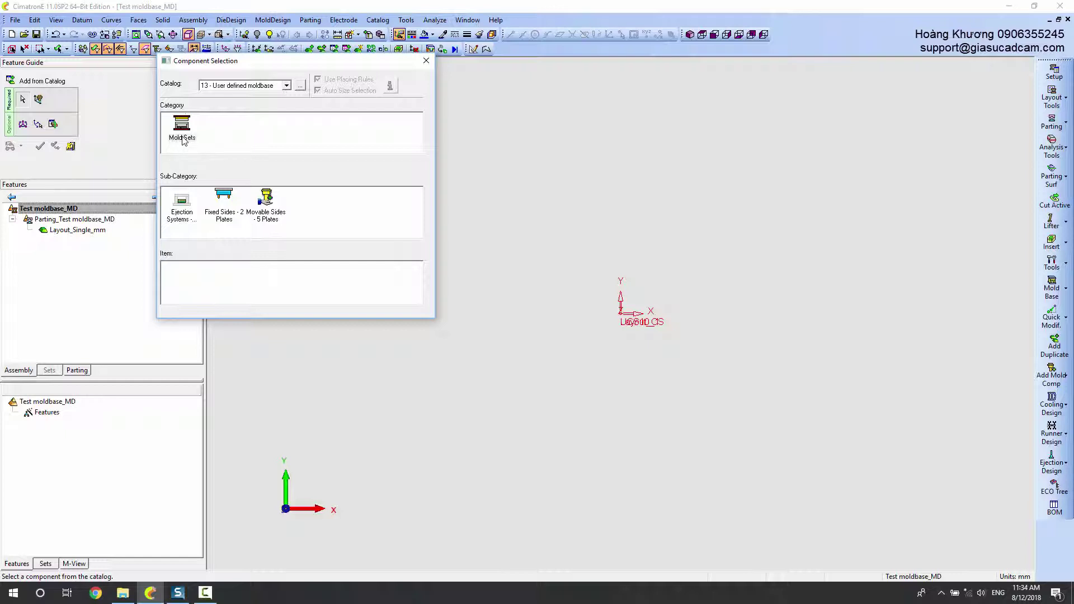
left_click(182, 143)
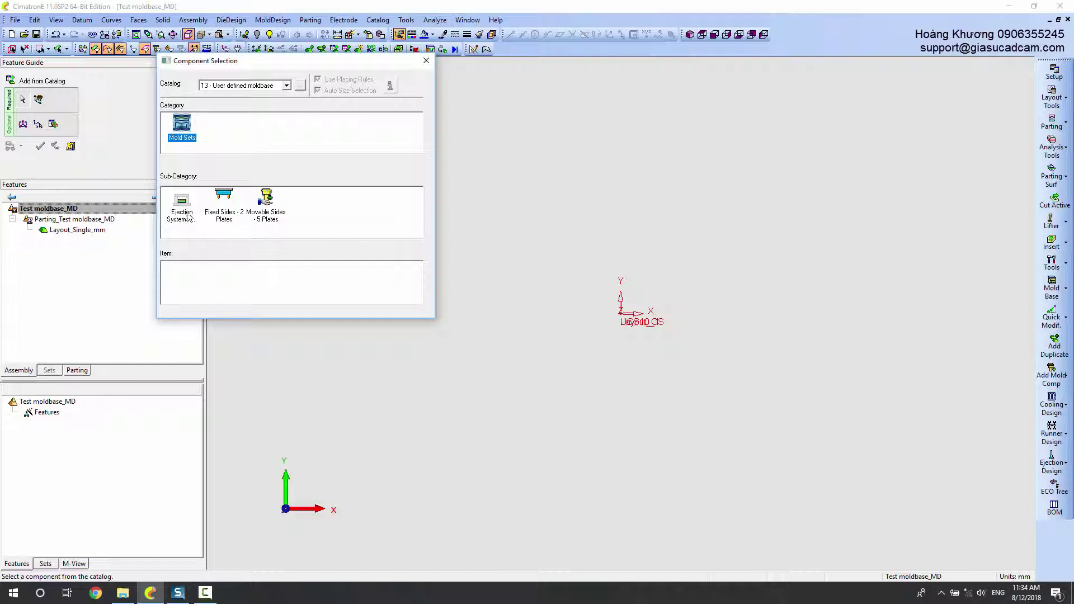
left_click(224, 205)
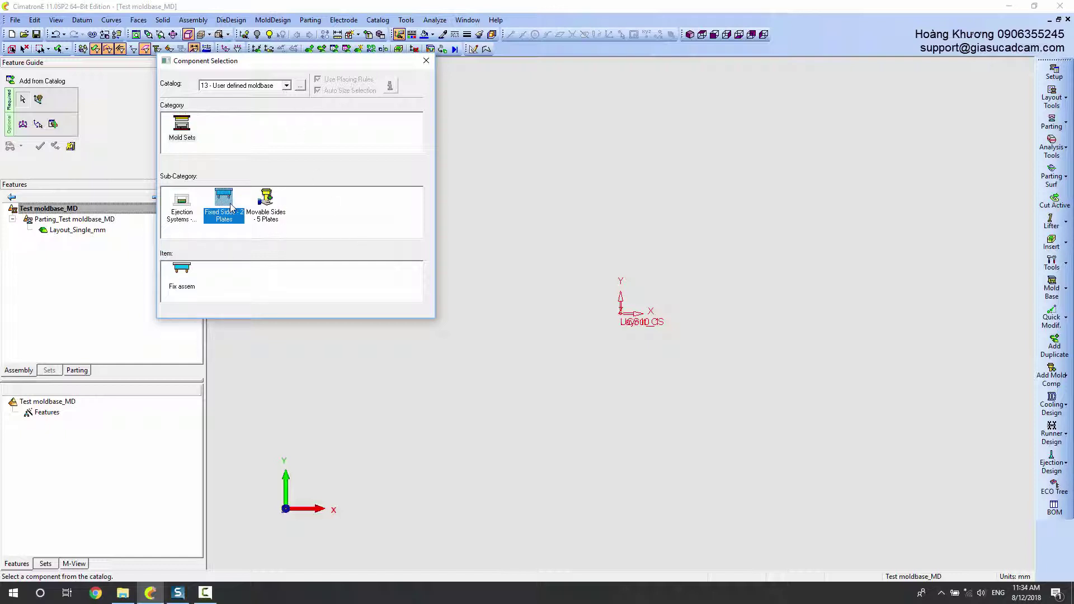
left_click(181, 272)
left_click(588, 466)
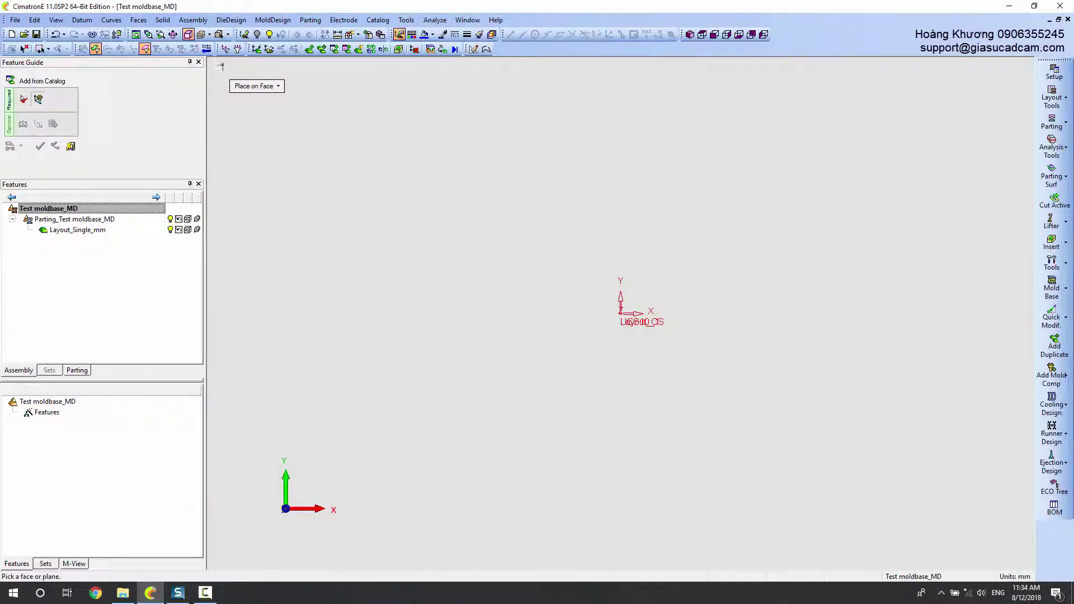
- Place Fix assem on the assembly UCS
left_click(254, 86)
left_click(258, 99)
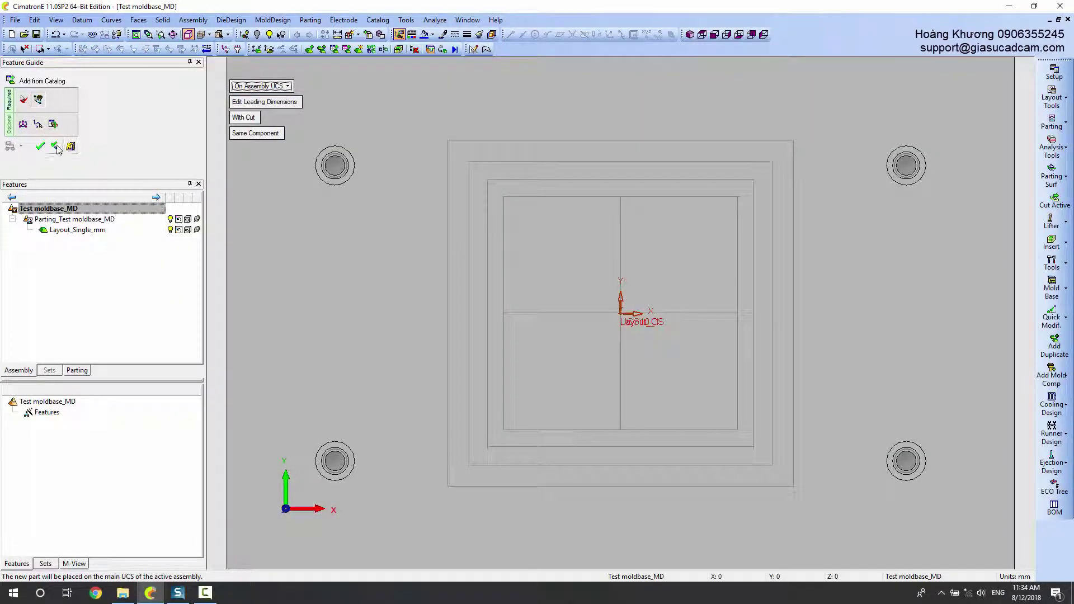
left_click(55, 146)
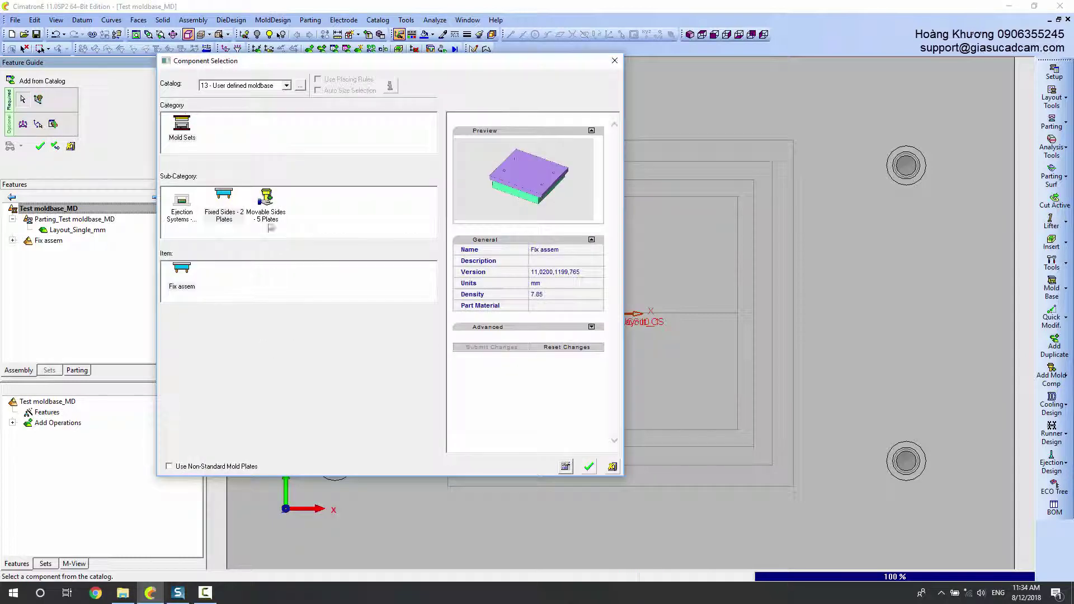
- Select Movable Sides - 5 Plates > Movable assem and place it
left_click(277, 223)
left_click(190, 286)
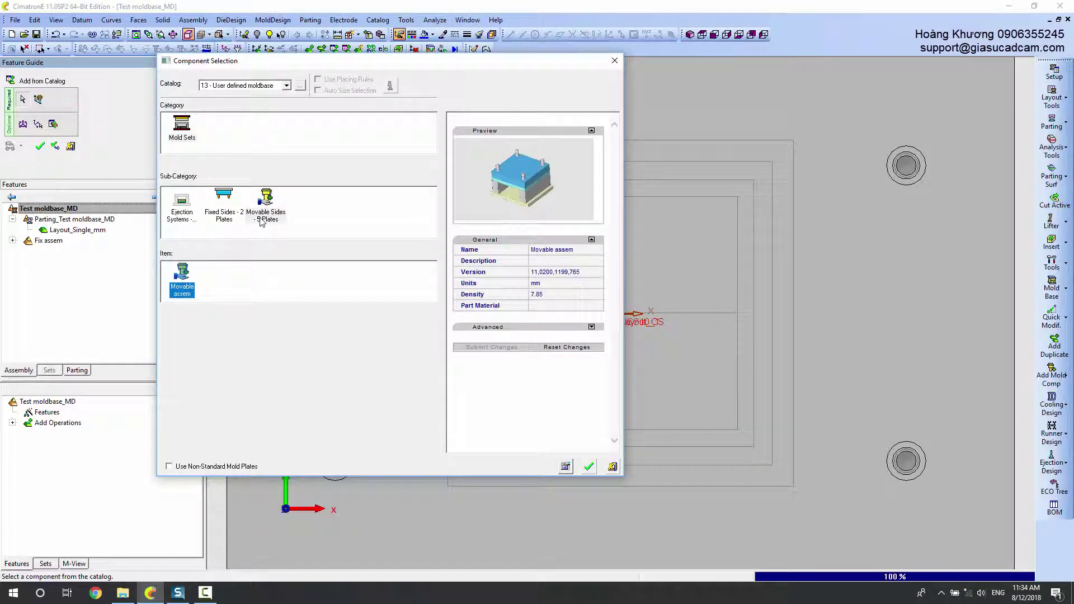
left_click(592, 327)
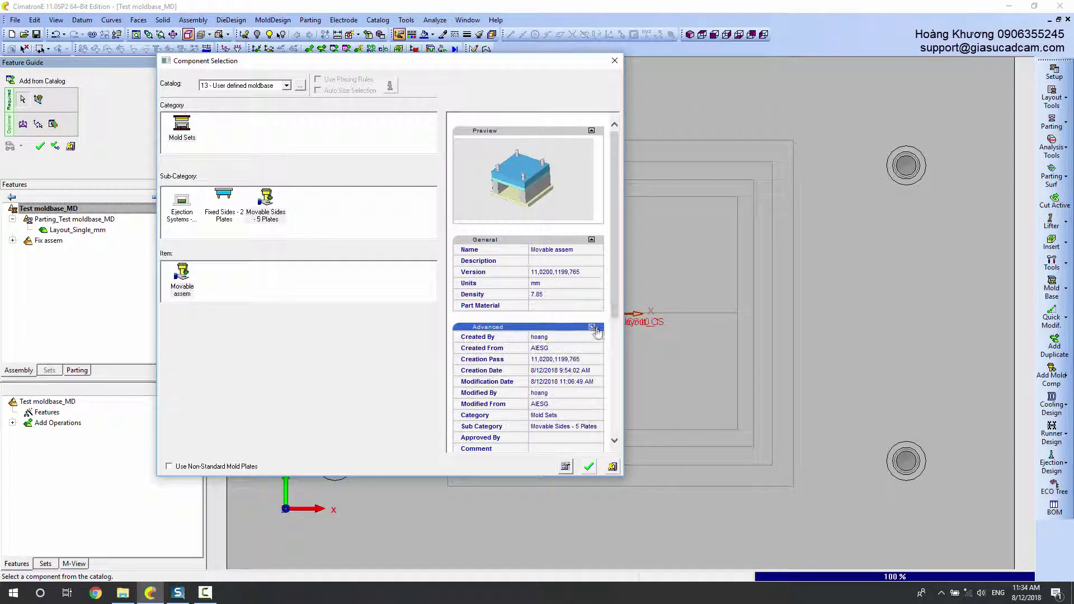
scroll(582, 313, "down", 5)
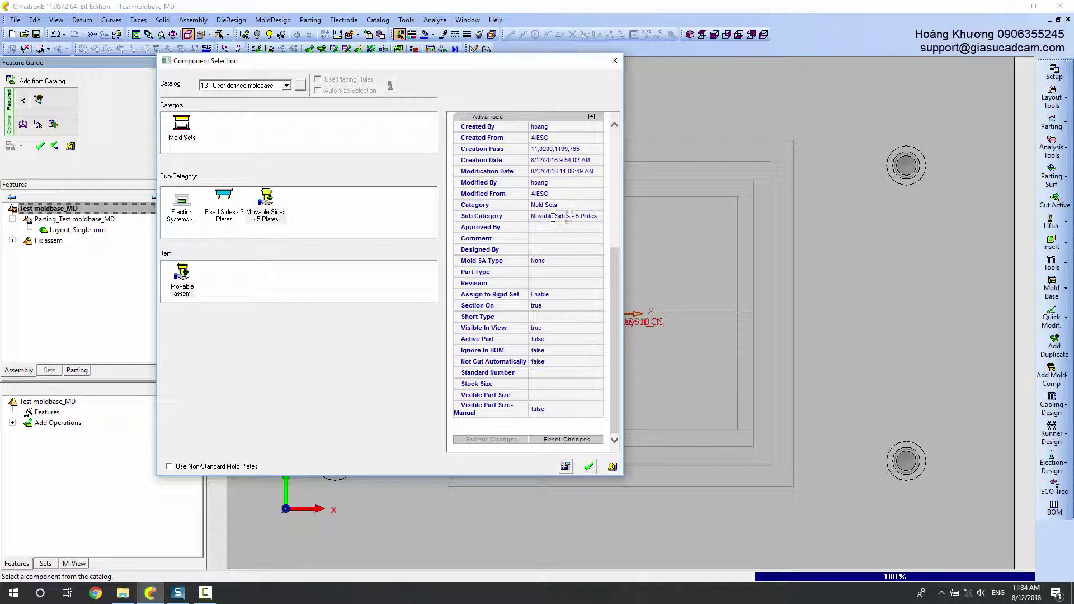
left_click(270, 215)
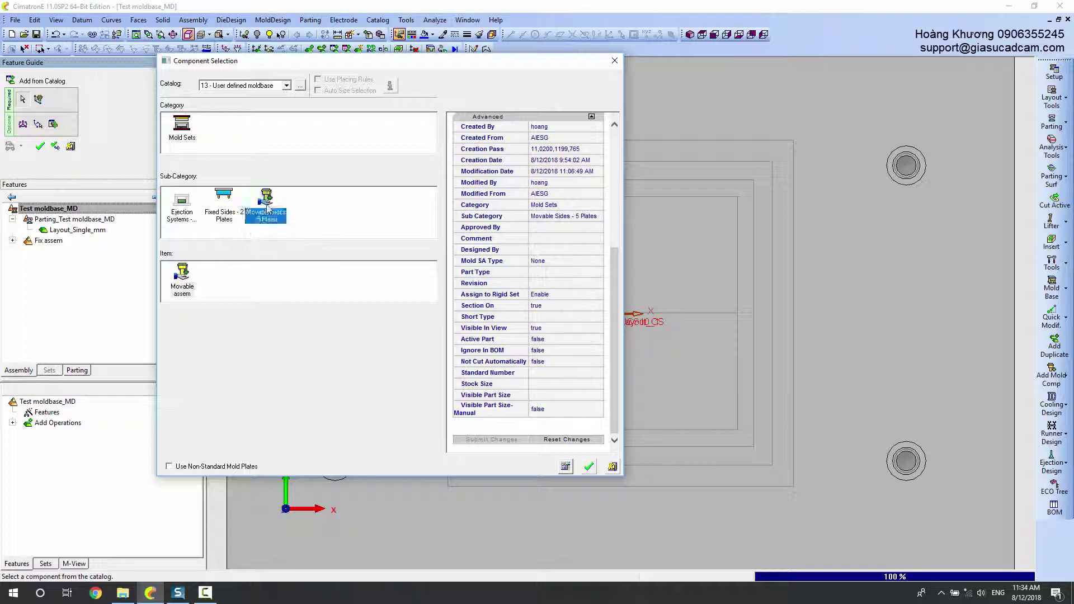
left_click(184, 291)
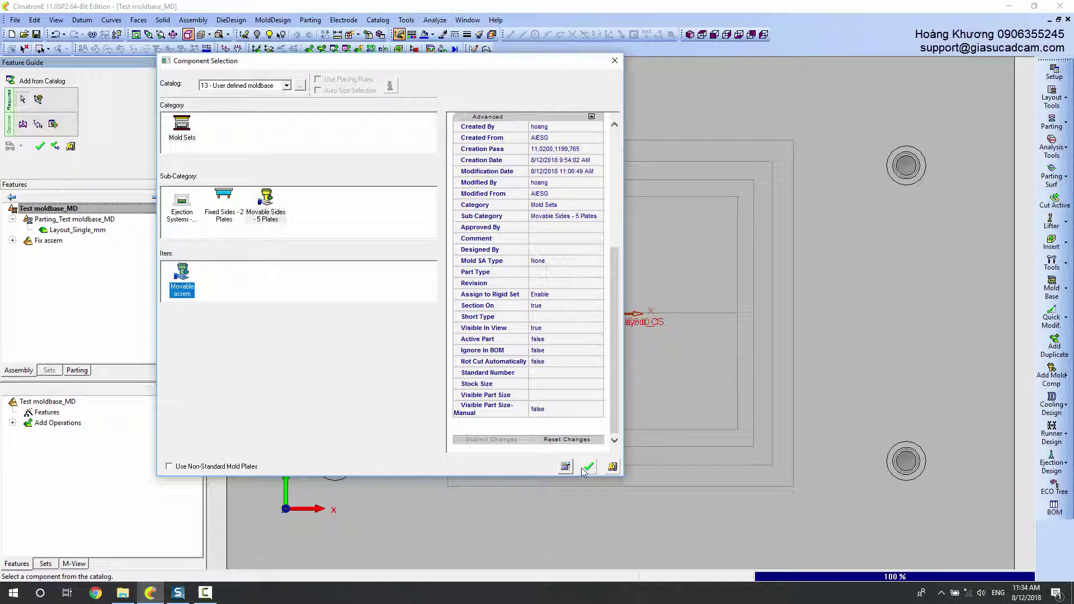
left_click(589, 466)
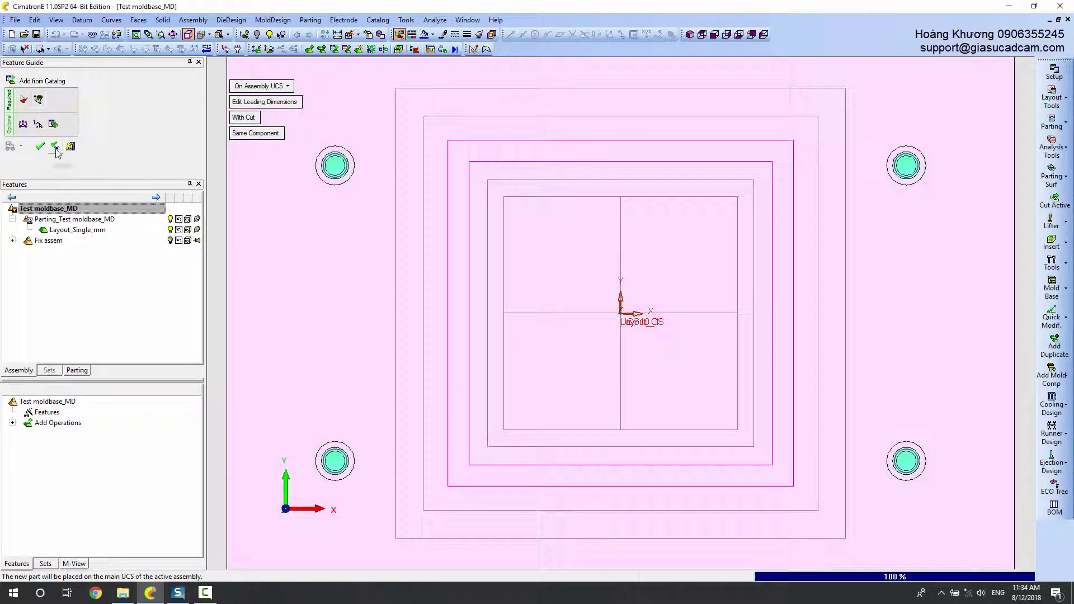
left_click(70, 147)
- Select Ejection Systems > Eject assem and place it
left_click(181, 204)
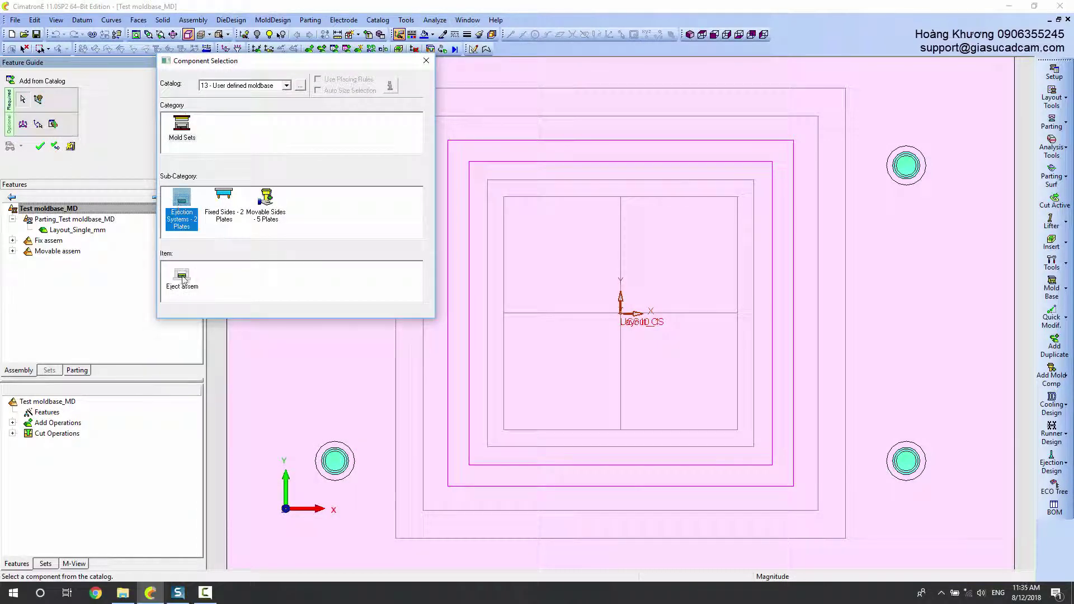
left_click(181, 274)
left_click(588, 468)
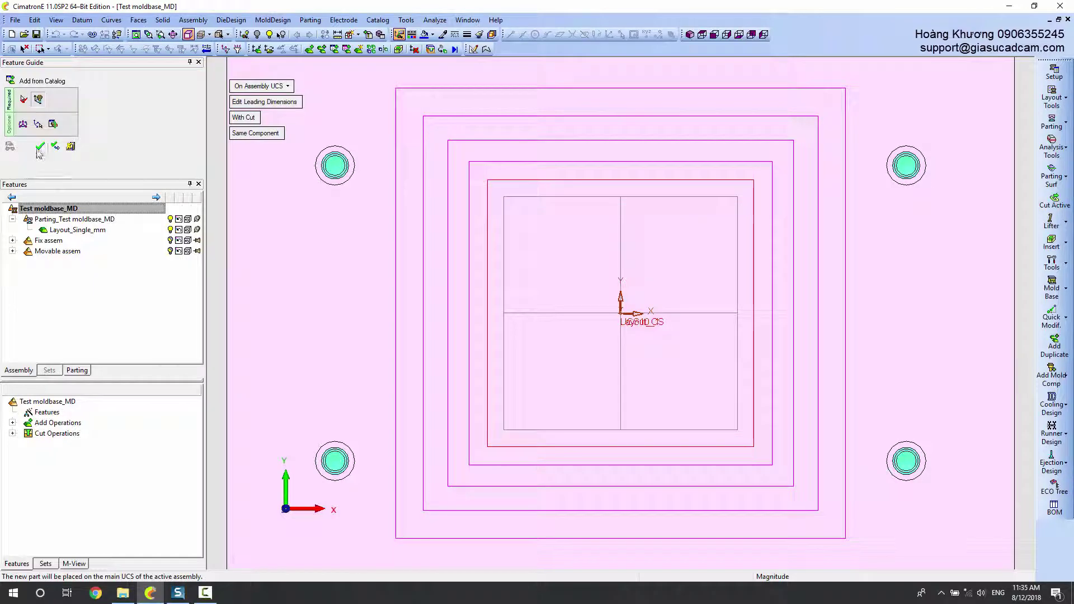
middle_click(456, 193)
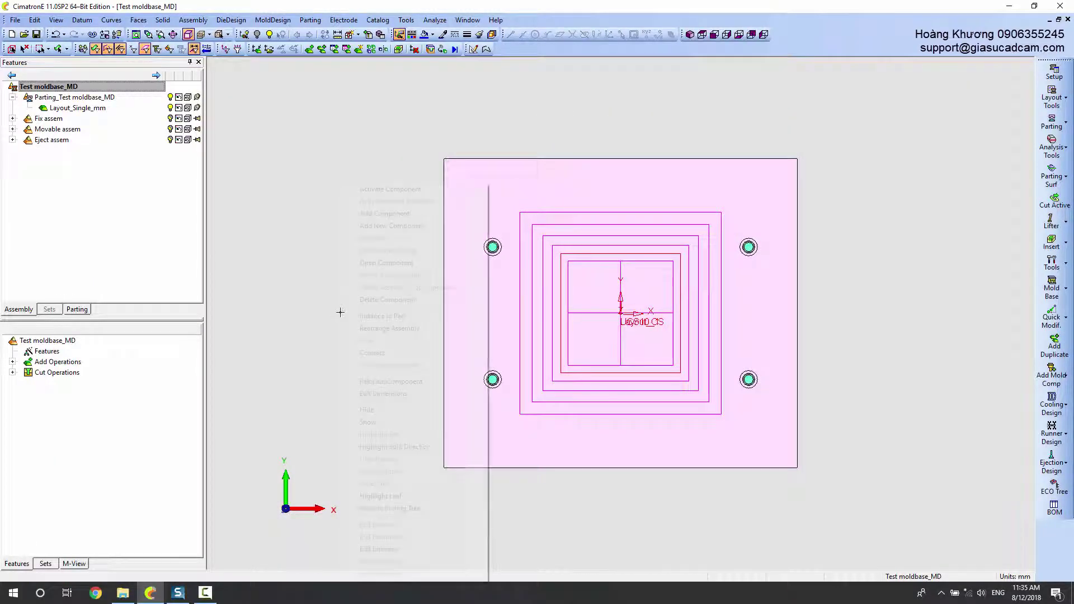
- Hide open edges and show the mold base in isometric view
right_click(299, 311)
left_click(339, 394)
mouse_move(290, 495)
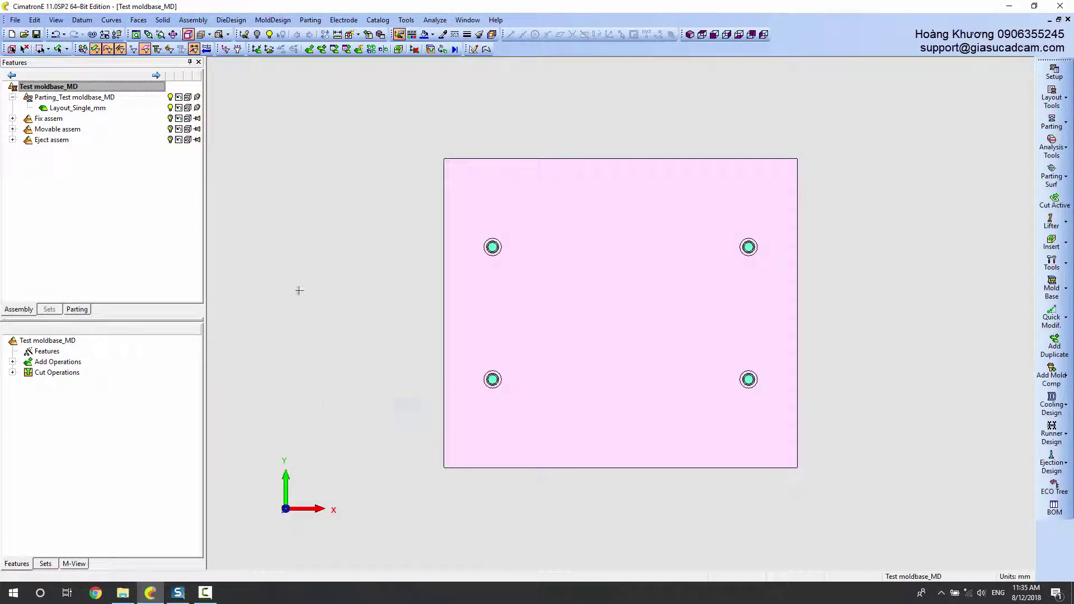
left_click(310, 500)
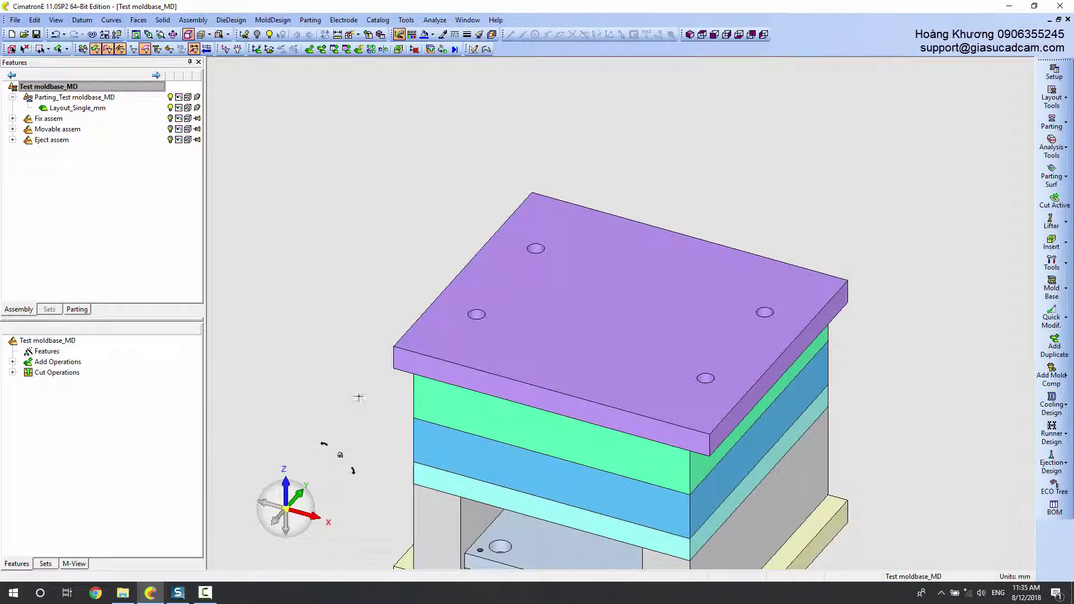
- Show the leader pin bushings, cap screws and return pins, and hide the Fix clamping plate
left_click(12, 118)
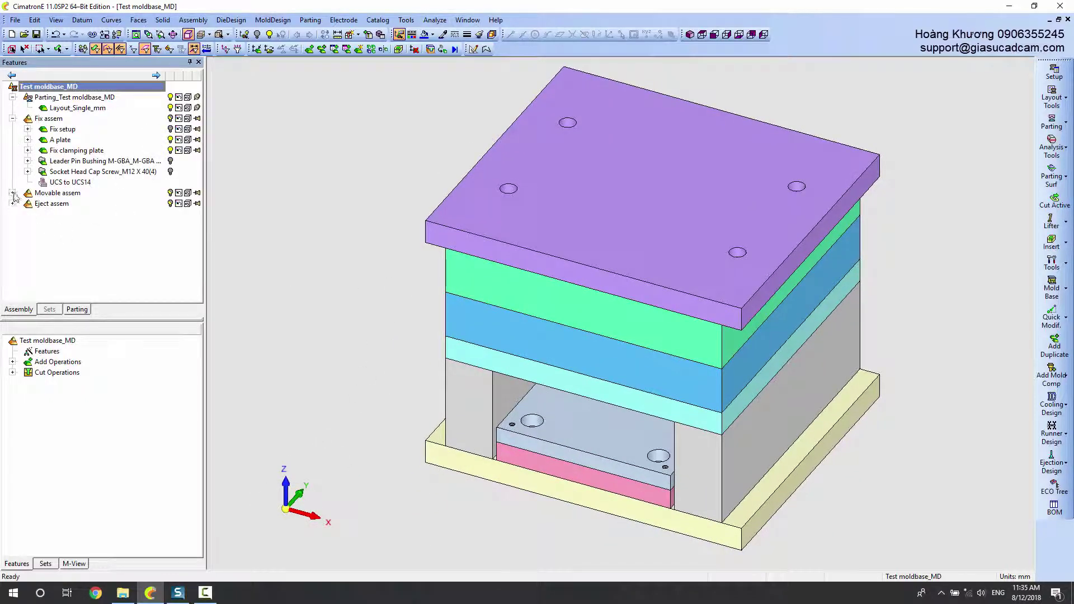
left_click(171, 161)
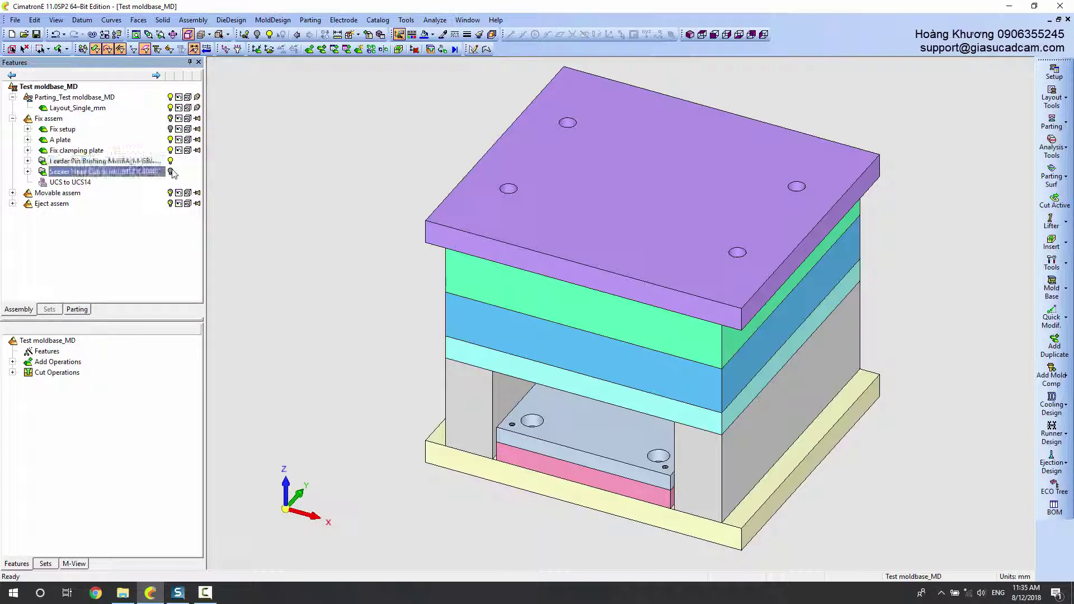
left_click(13, 192)
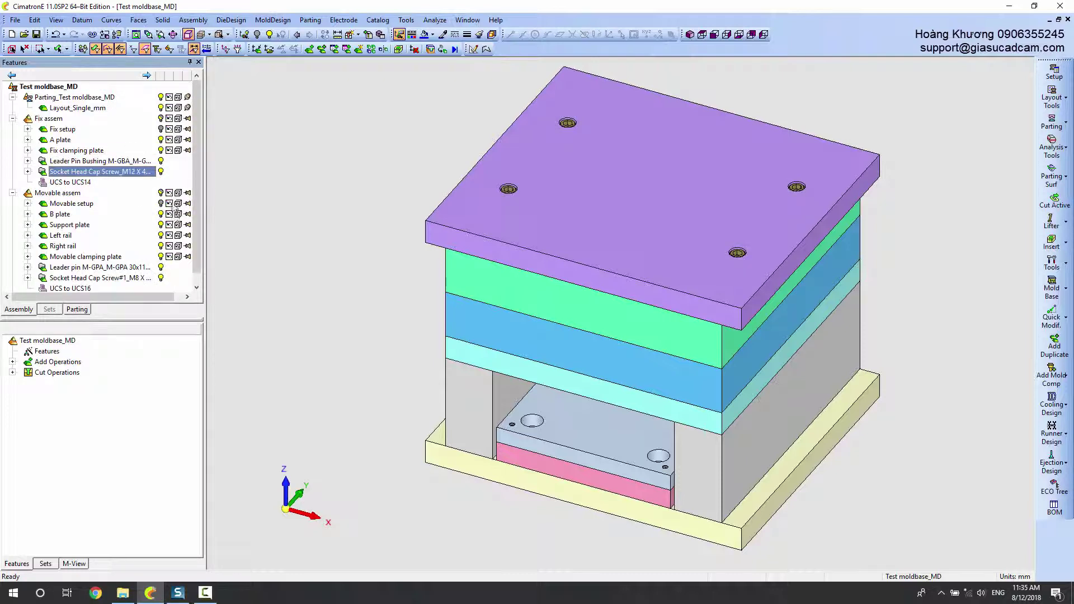
scroll(136, 284, "down", 1)
left_click(13, 288)
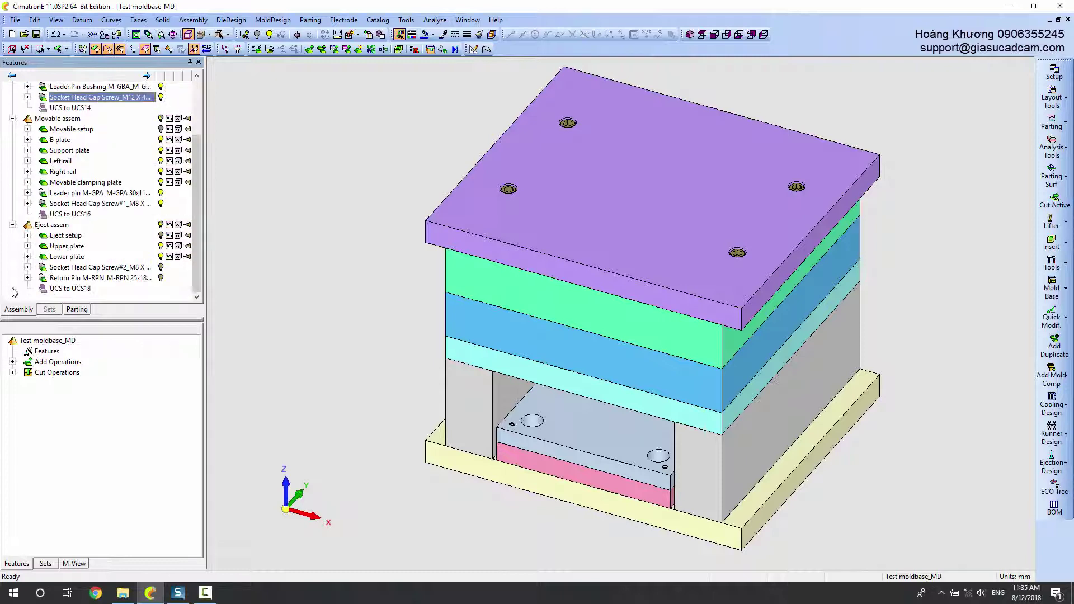
left_click(162, 278)
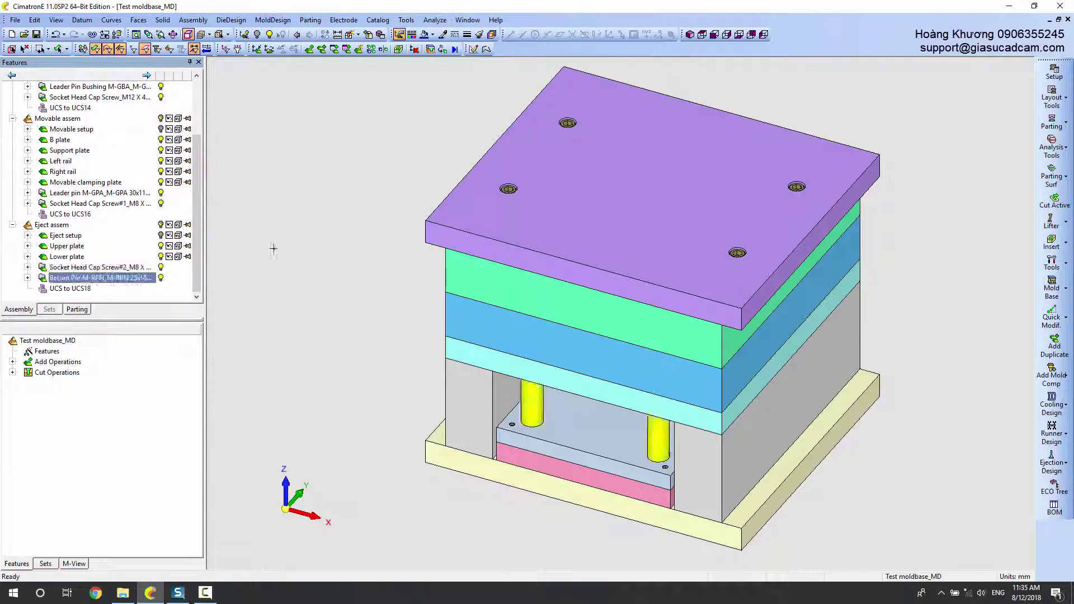
left_click_drag(196, 195, 196, 134)
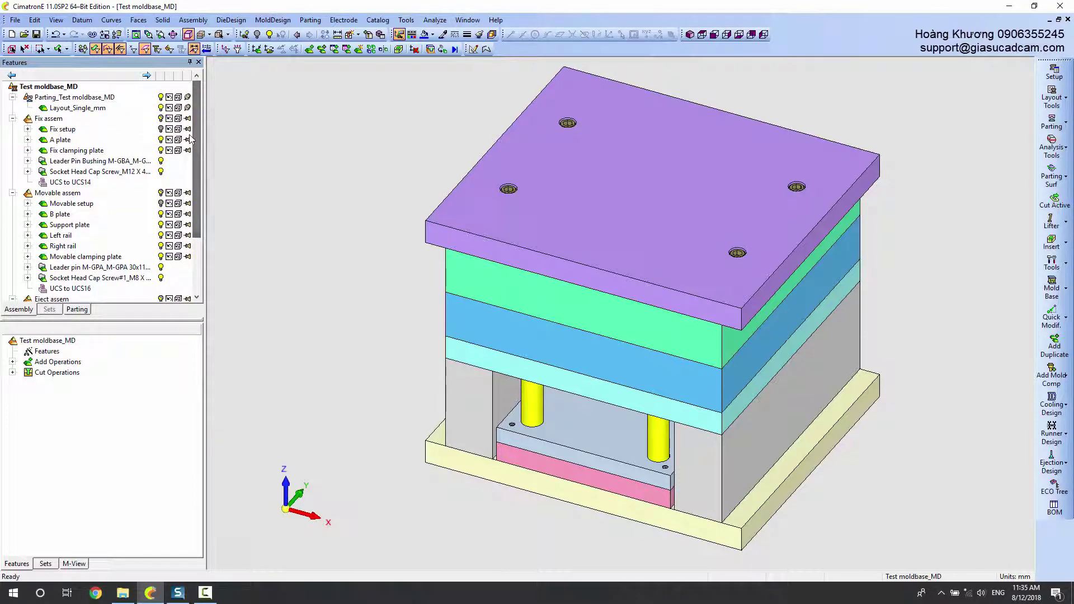
left_click(161, 151)
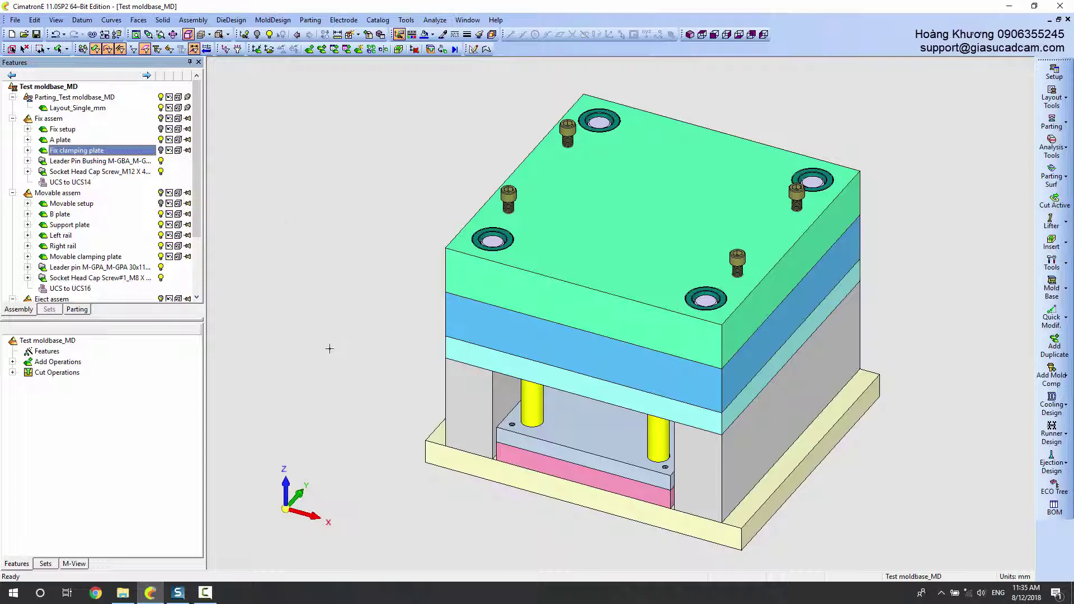
- View the A plate from the top, zoomed in on its bushings and screws
left_click(285, 488)
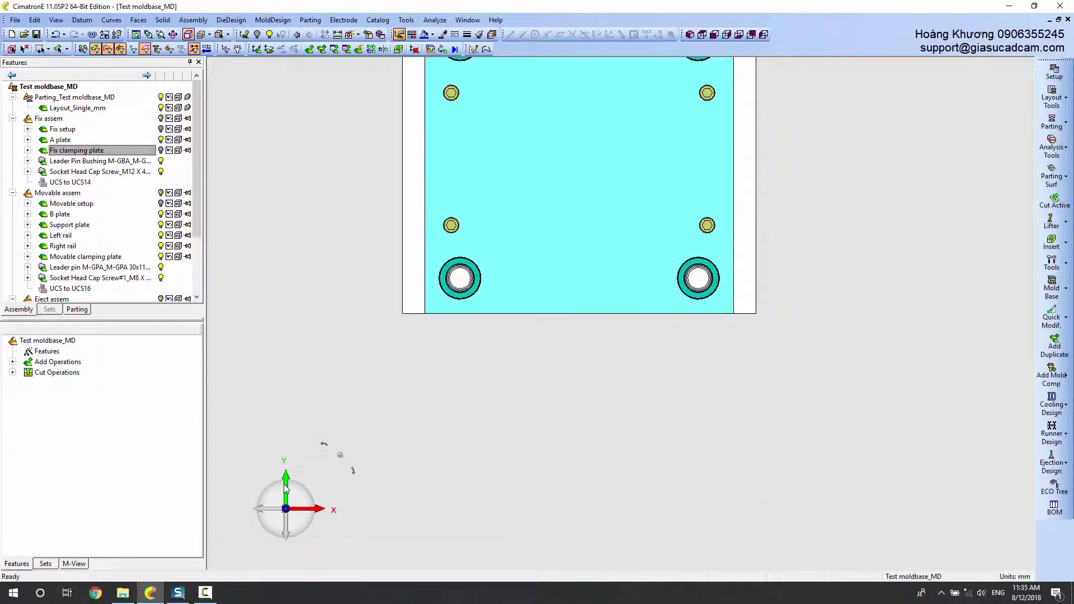
middle_click_drag(372, 172, 421, 277, "ctrl")
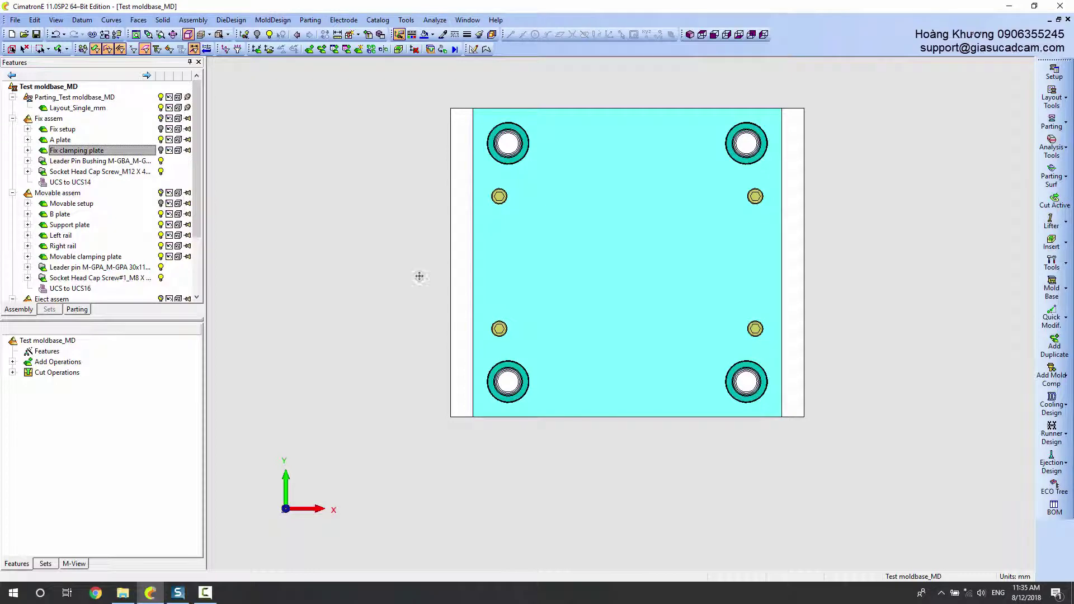
scroll(395, 281, "up", 2)
middle_click_drag(405, 288, 419, 312, "ctrl")
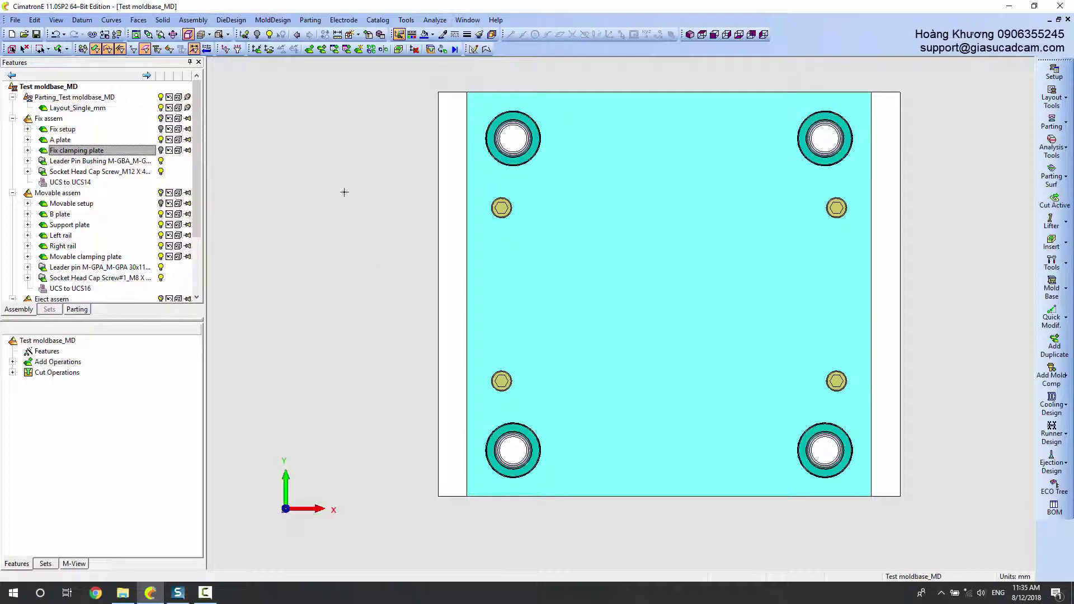
- Review the MoldDesign Setup parameters (350 mm plates, 40 mm offsets) and close unchanged
left_click(272, 20)
left_click(269, 33)
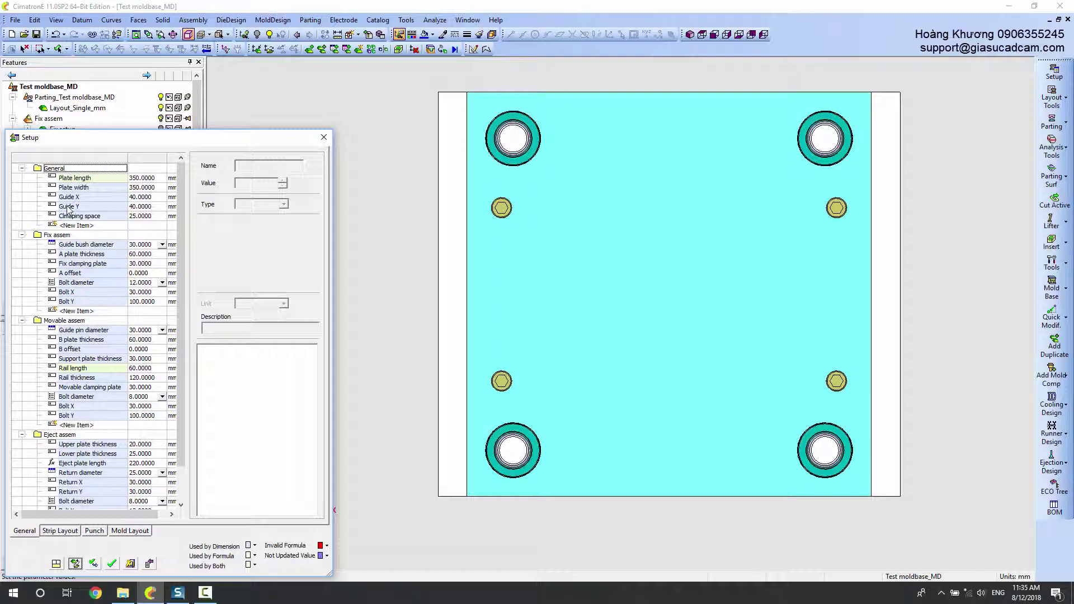
left_click(323, 138)
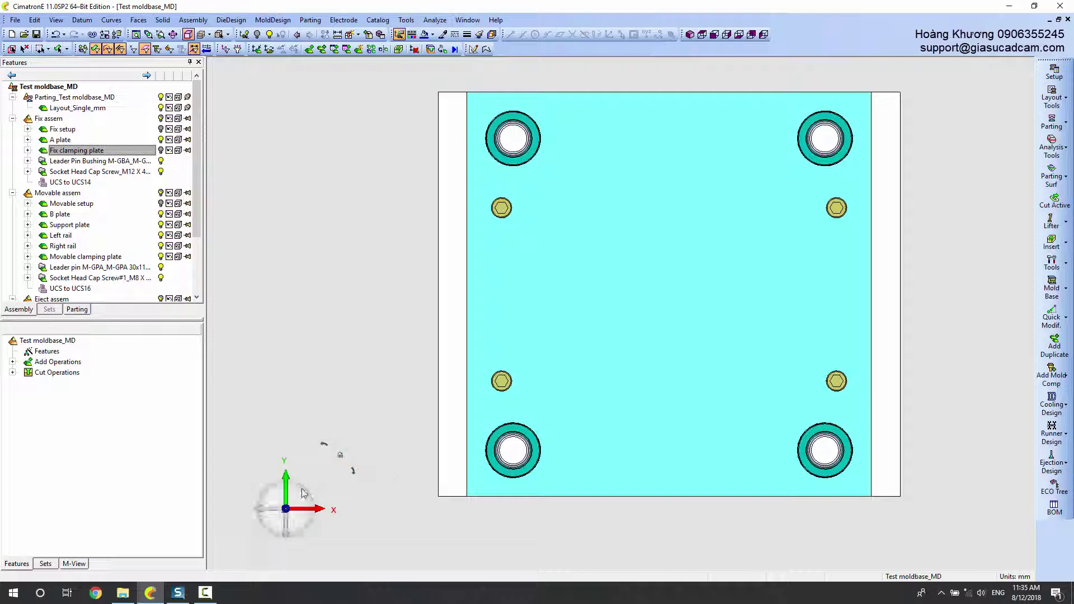
- Tilt the view back to 3-D and zoom out until the whole mold base fits
left_click_drag(288, 503, 302, 492)
scroll(342, 281, "down", 2)
scroll(338, 292, "down", 2)
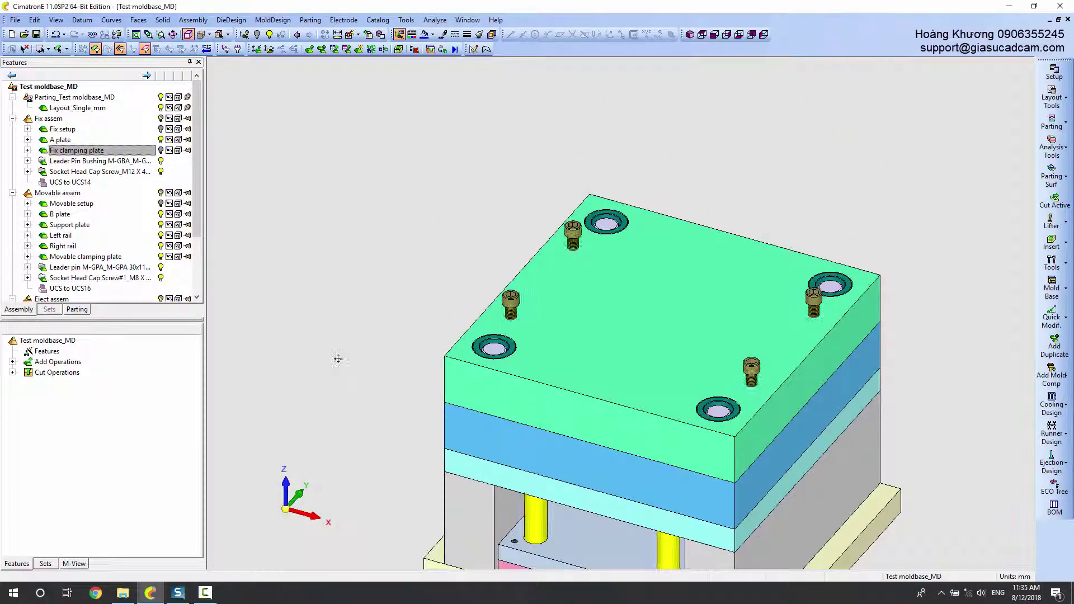
scroll(324, 274, "down", 2)
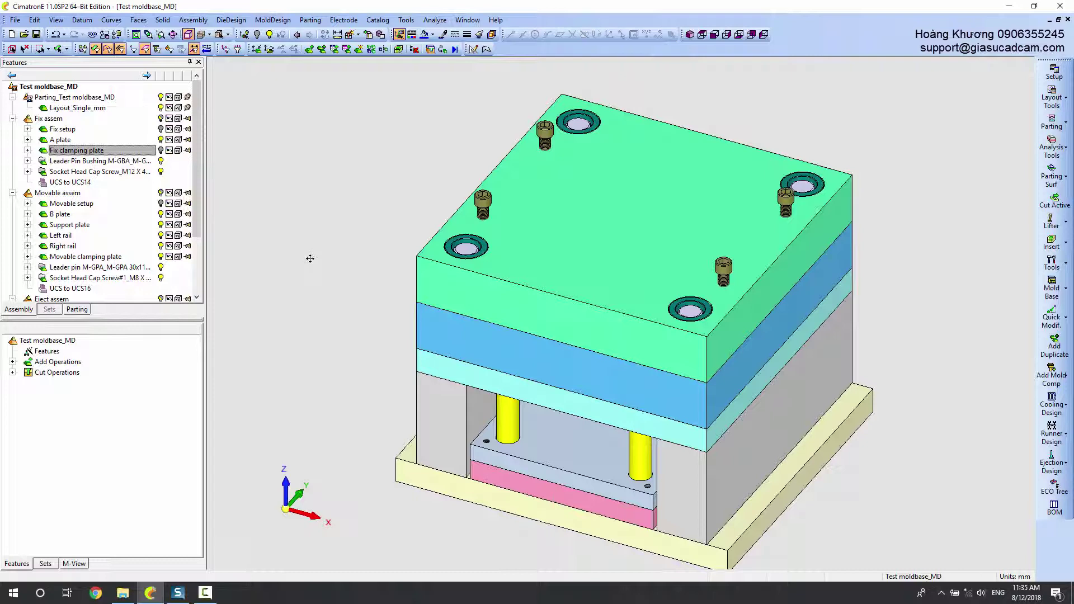
scroll(302, 252, "down", 1)
scroll(288, 234, "down", 1)
scroll(297, 240, "down", 1)
scroll(291, 280, "down", 1)
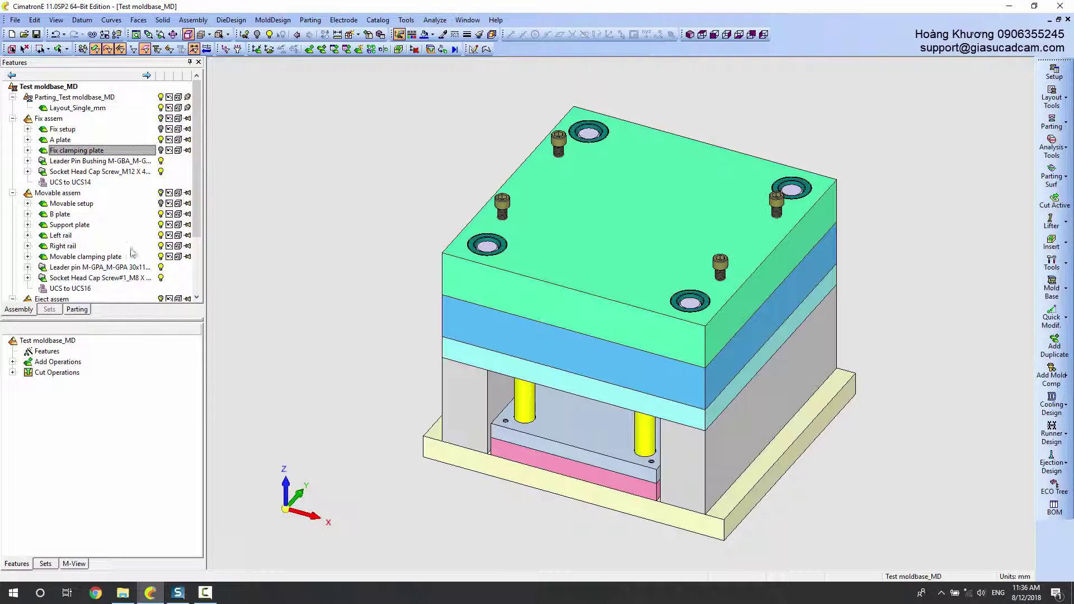
- Edit the first movable-side Socket Head Cap Screw so its Cut Manager cuts the B plate
left_click(28, 278)
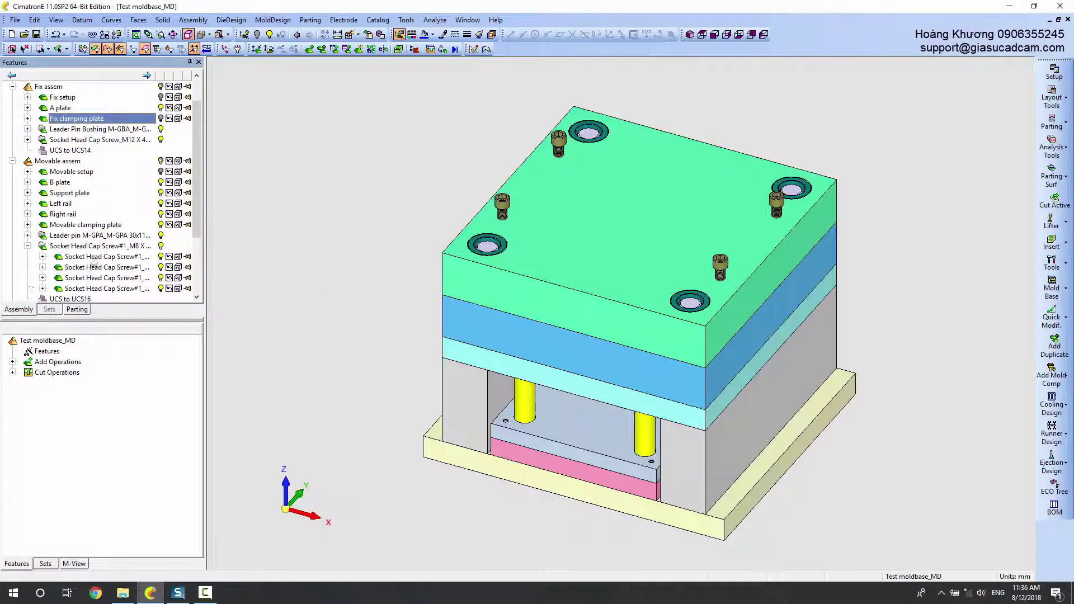
left_click(78, 257)
right_click(91, 256)
left_click(152, 477)
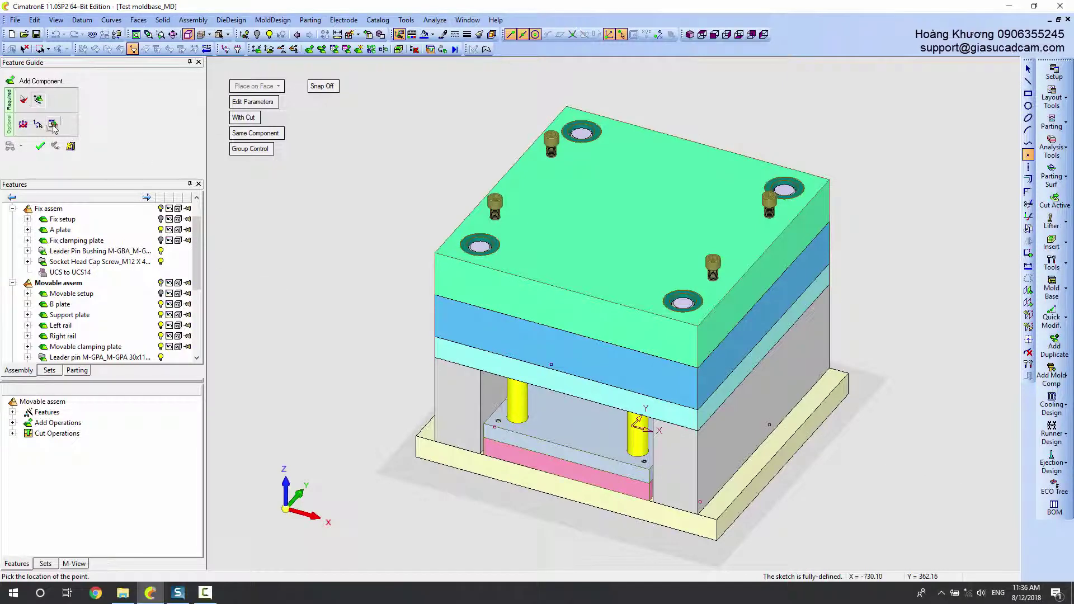
left_click(53, 124)
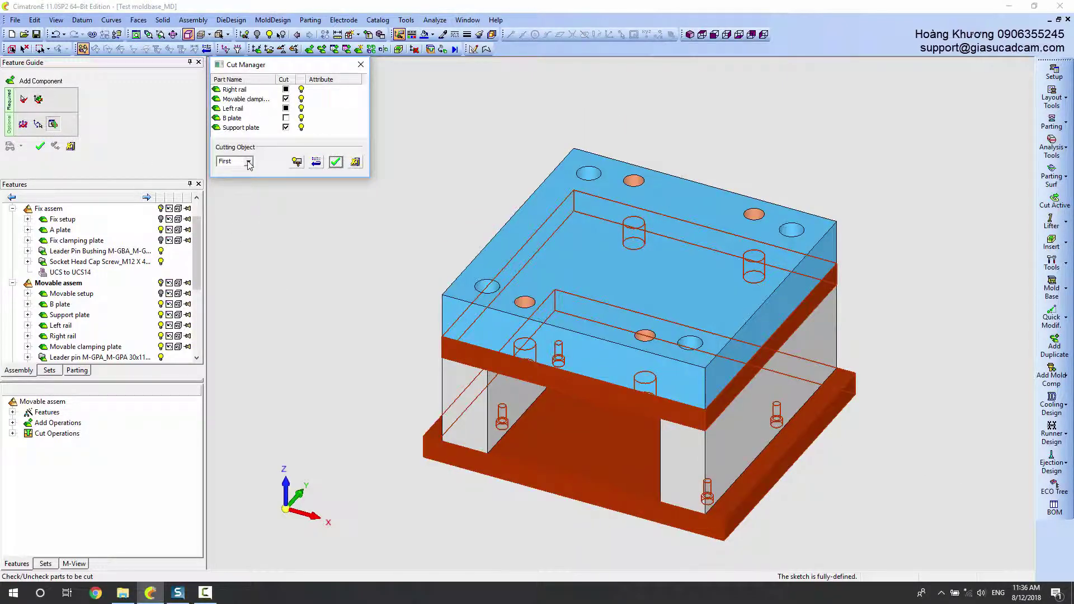
left_click(249, 161)
left_click(238, 179)
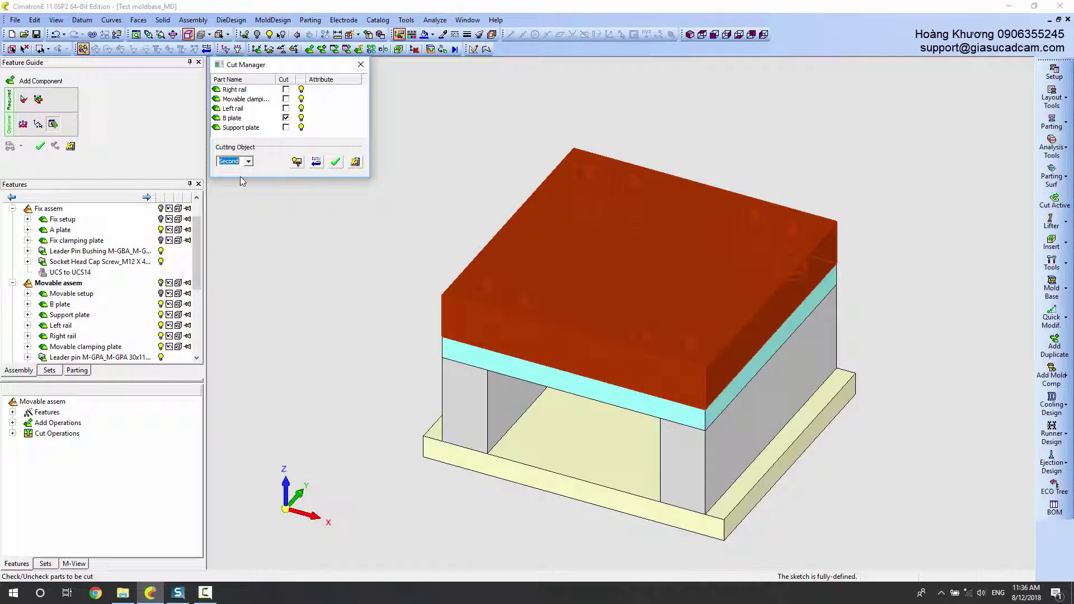
left_click(335, 163)
- Recalculate the screw cuts, then hide and reshow Fix assem to inspect the B plate
left_click(40, 147)
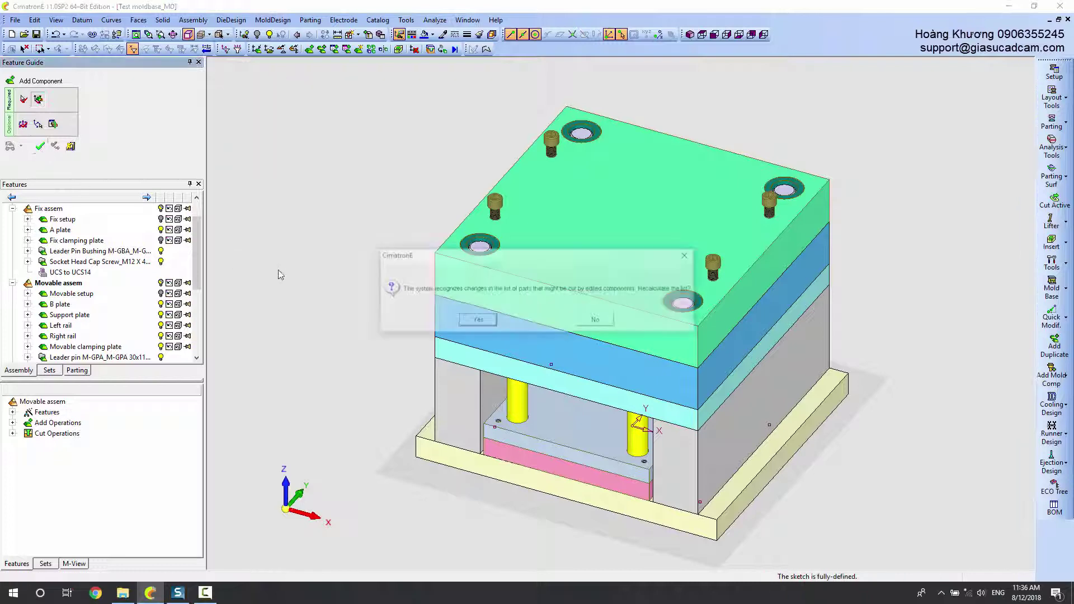
key("Return")
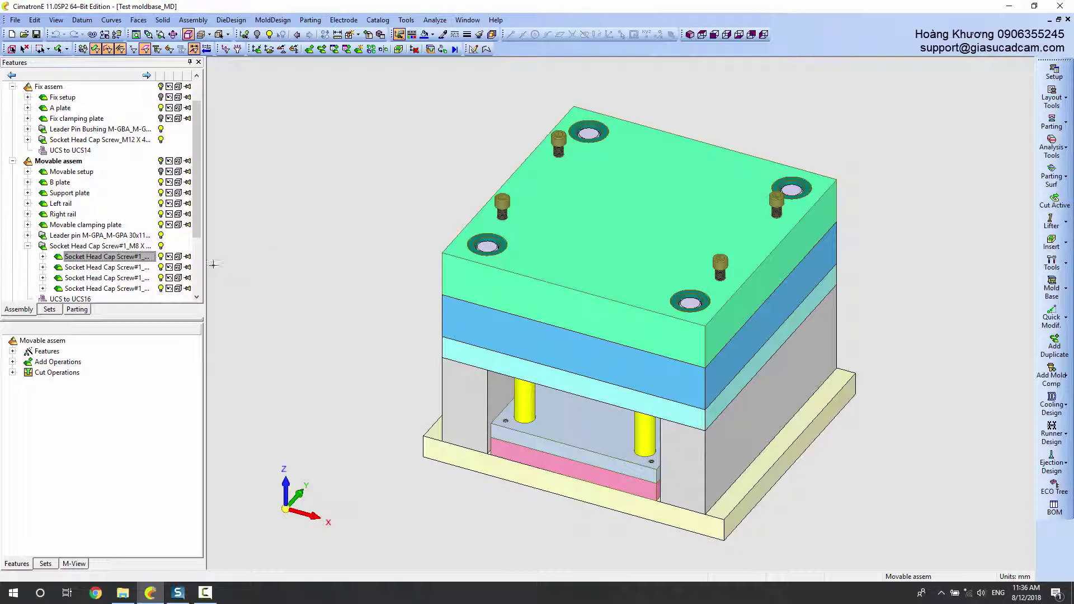
left_click_drag(197, 234, 200, 199)
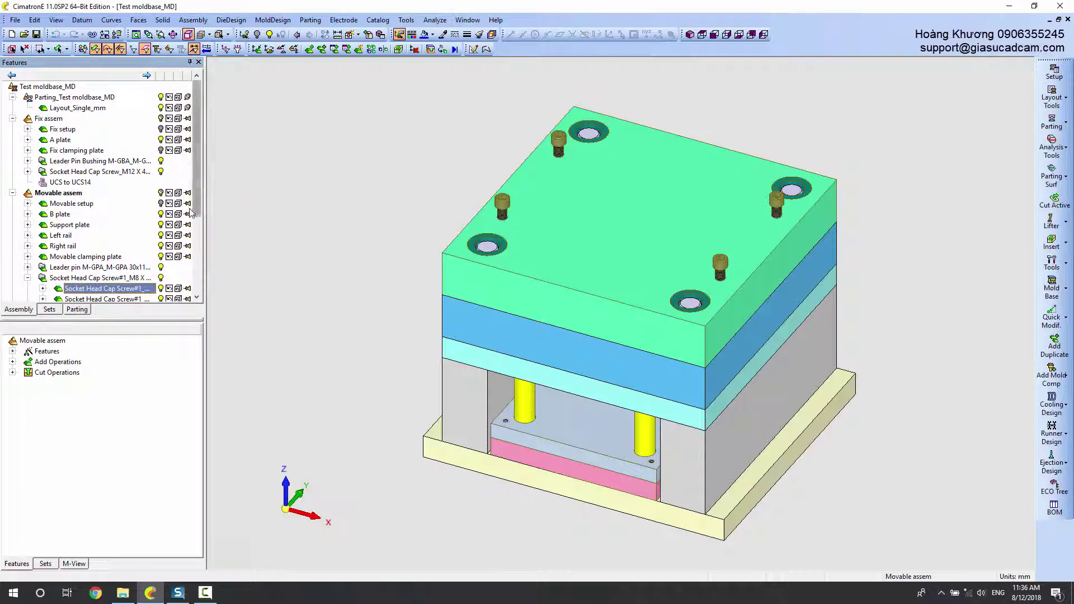
left_click(161, 120)
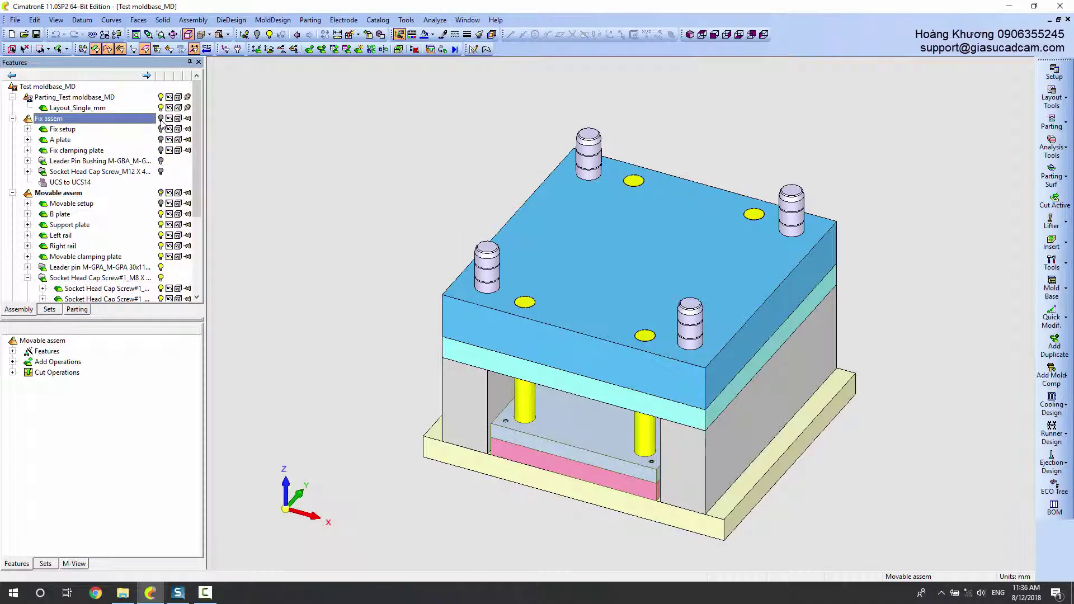
left_click(162, 129)
- Open the mold base Setup parameters and set plate length and width to 450
left_click(272, 20)
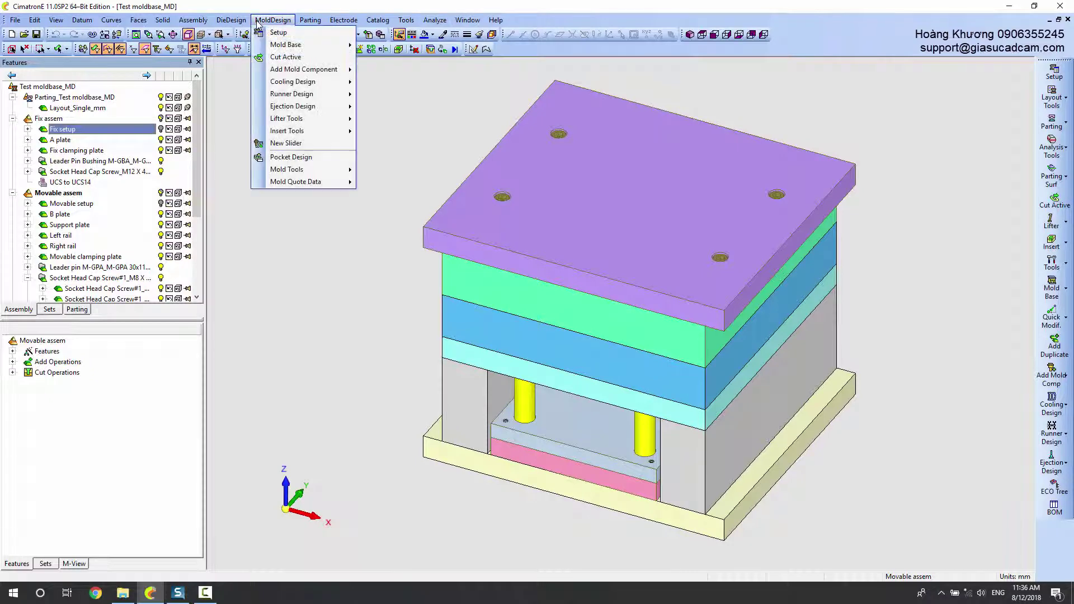
left_click(269, 31)
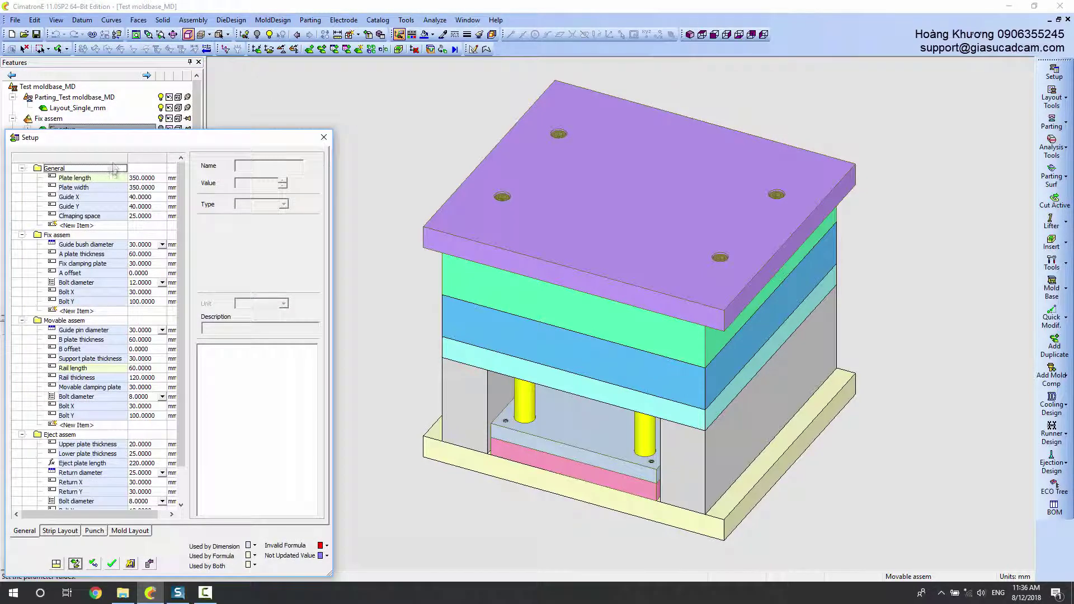
left_click_drag(112, 140, 158, 83)
left_click(180, 122)
type("45")
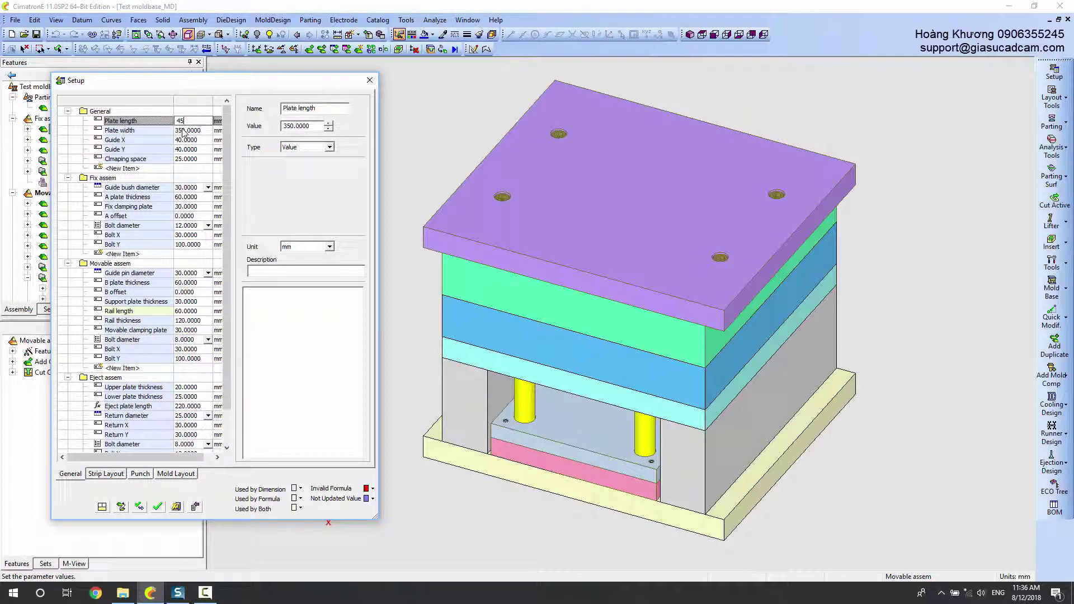
type("0")
key("Return")
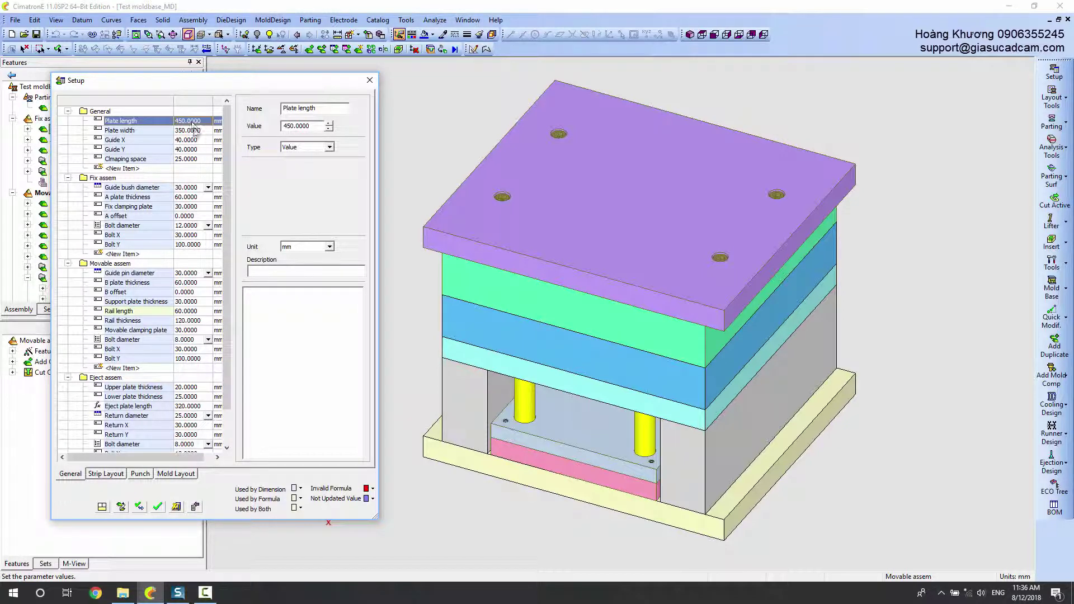
left_click(192, 129)
type("450")
key("Return")
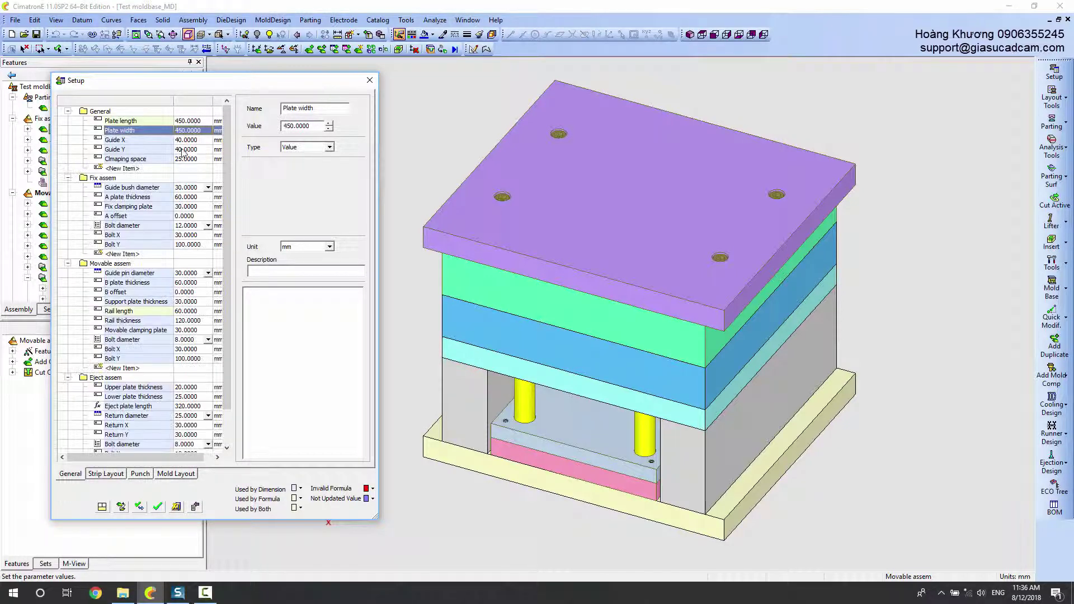
- Set the guide bush diameter to 40 and Guide X to 45
left_click(183, 143)
left_click(188, 188)
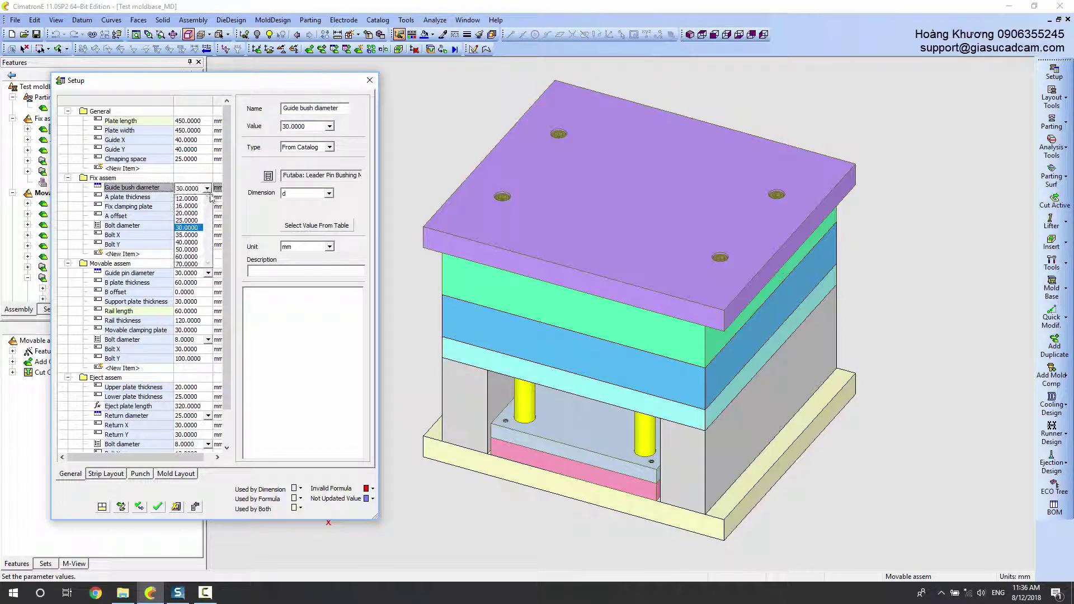
left_click(189, 243)
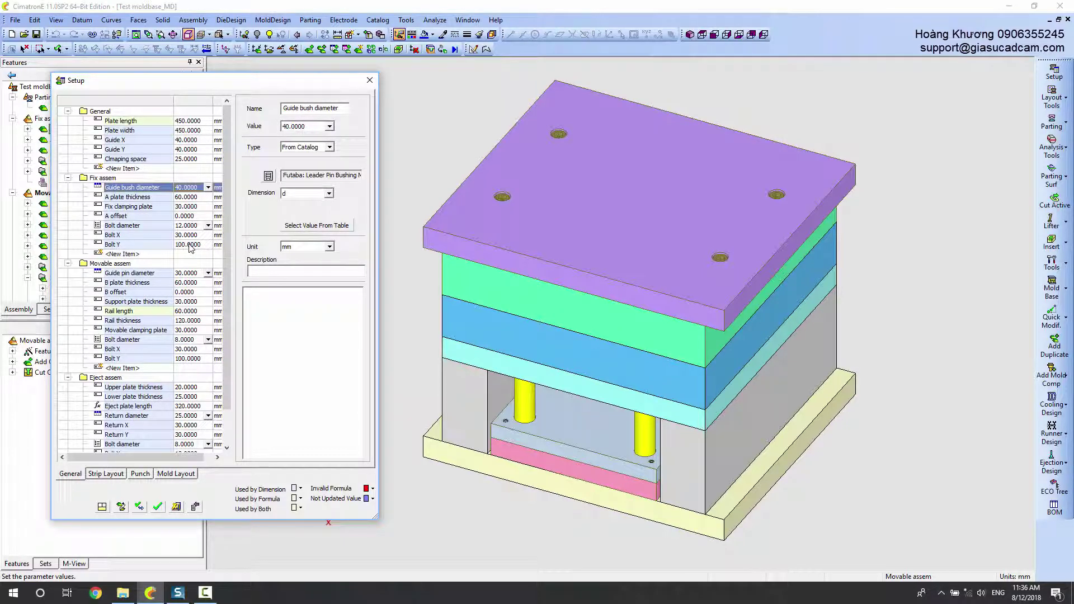
left_click(200, 149)
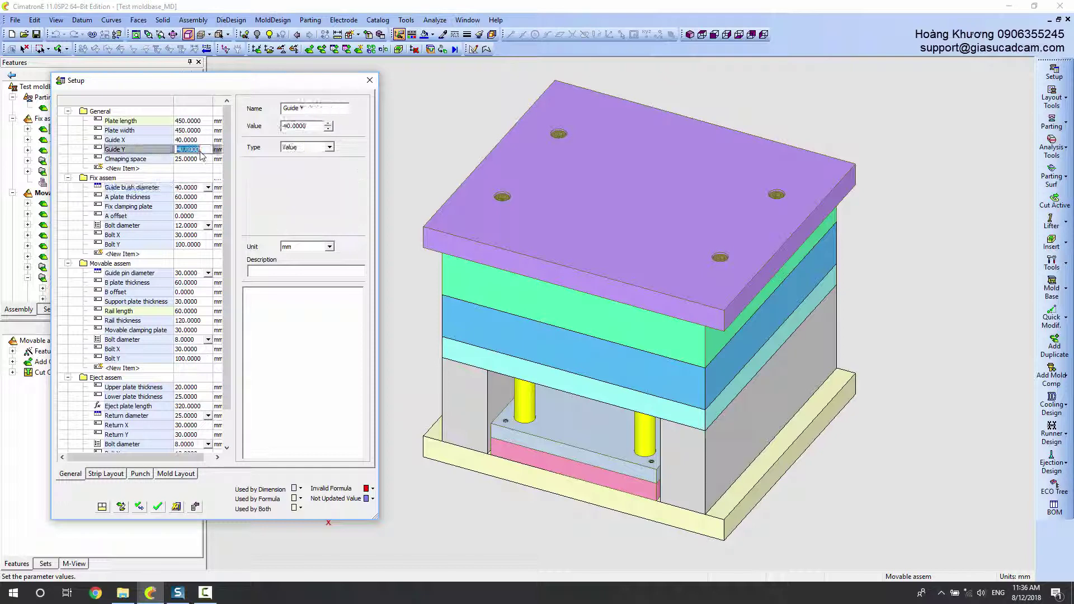
type("45")
left_click(192, 140)
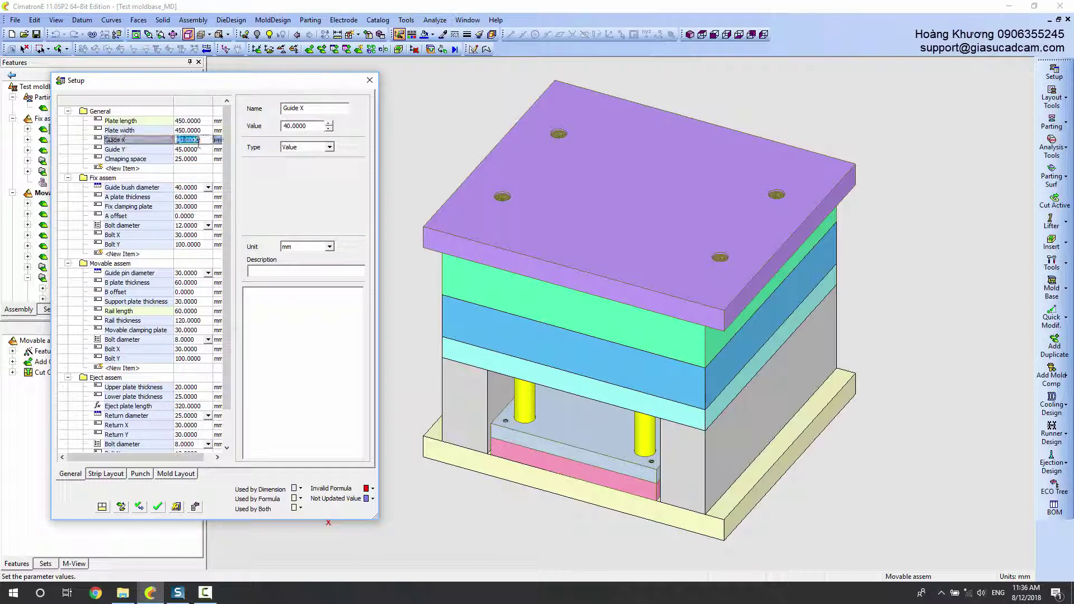
type("45")
key("Return")
- Set fix assembly A plate thickness 65 and bolts Ø16 at X 40, Y 107
left_click(197, 198)
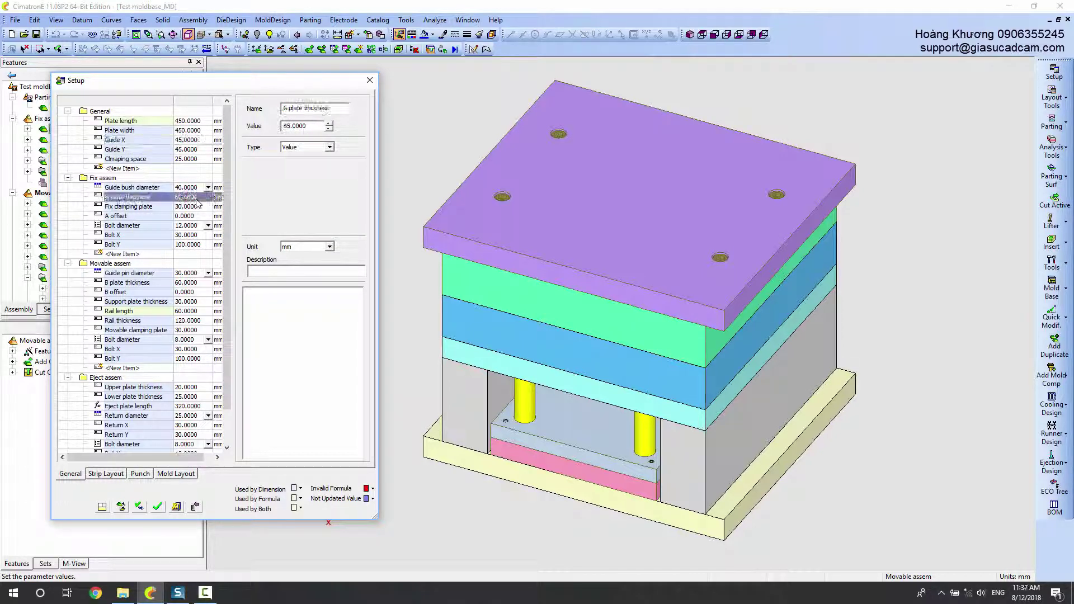
left_click(190, 207)
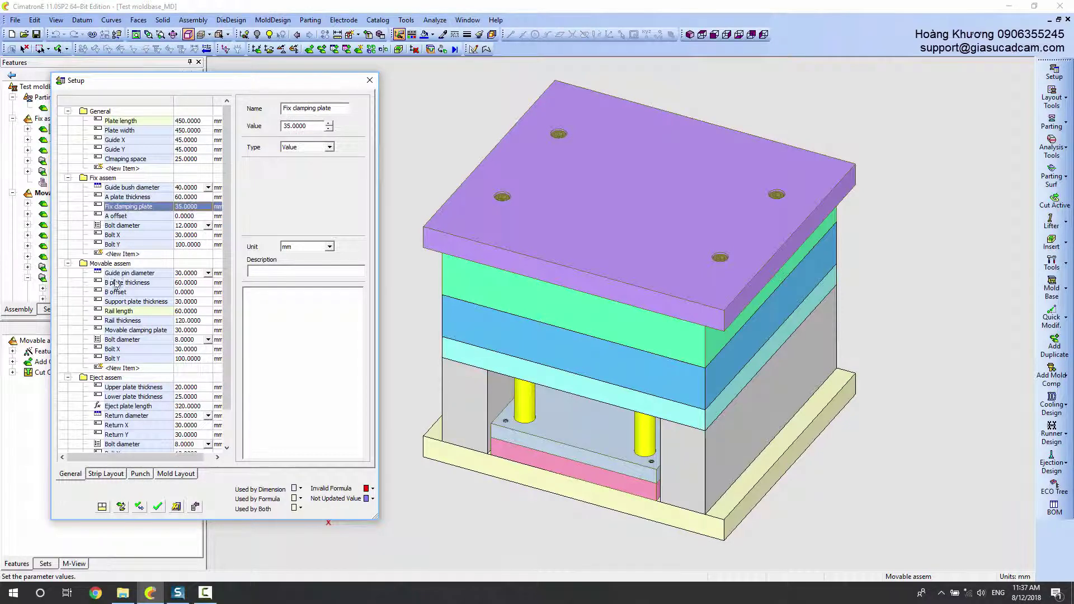
left_click(190, 198)
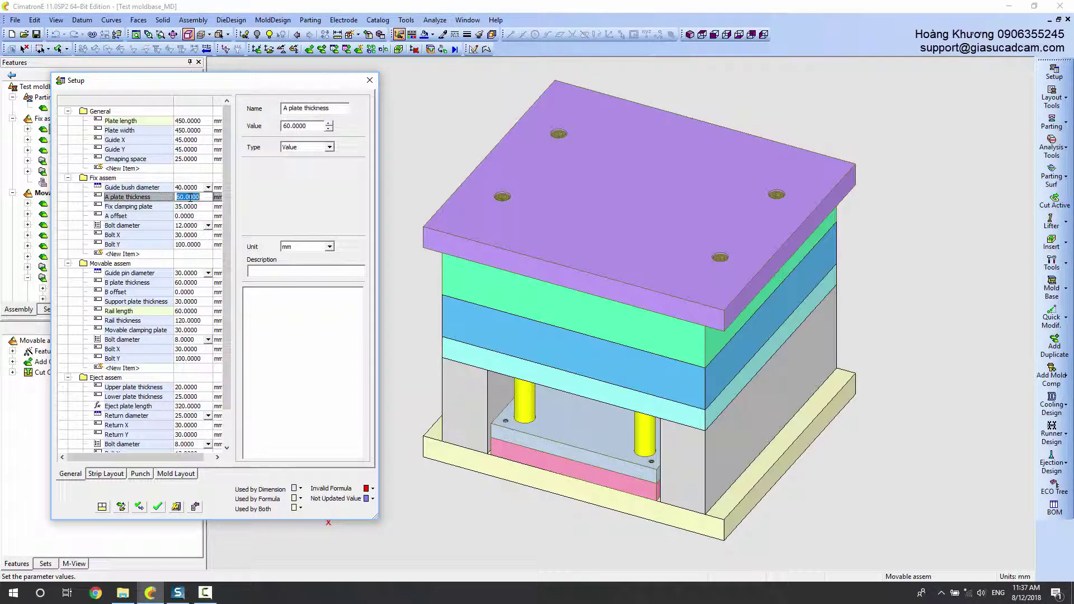
type("65")
key("Return")
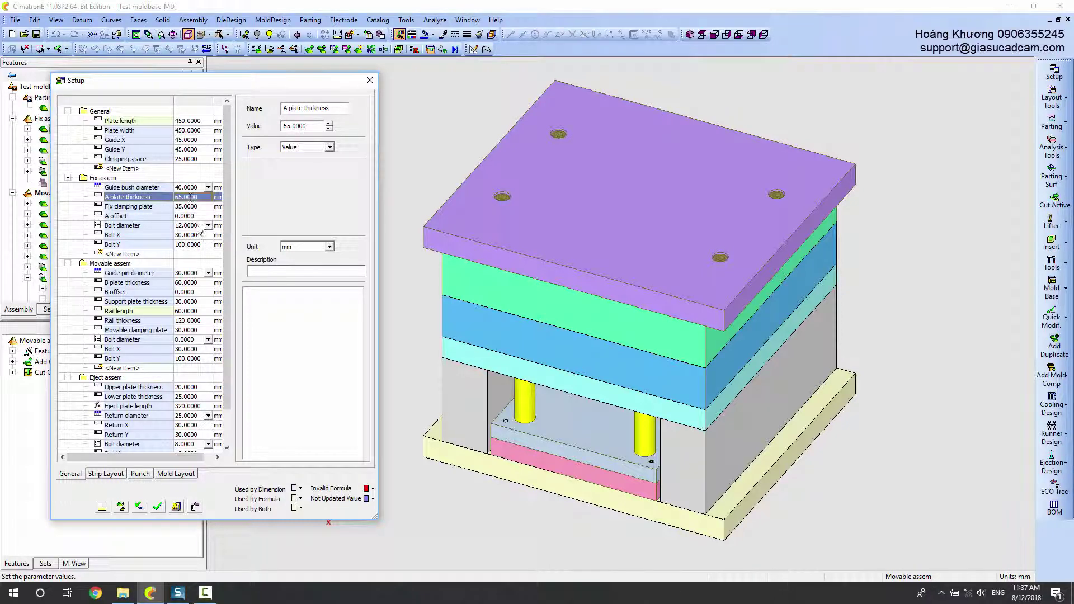
left_click(208, 226)
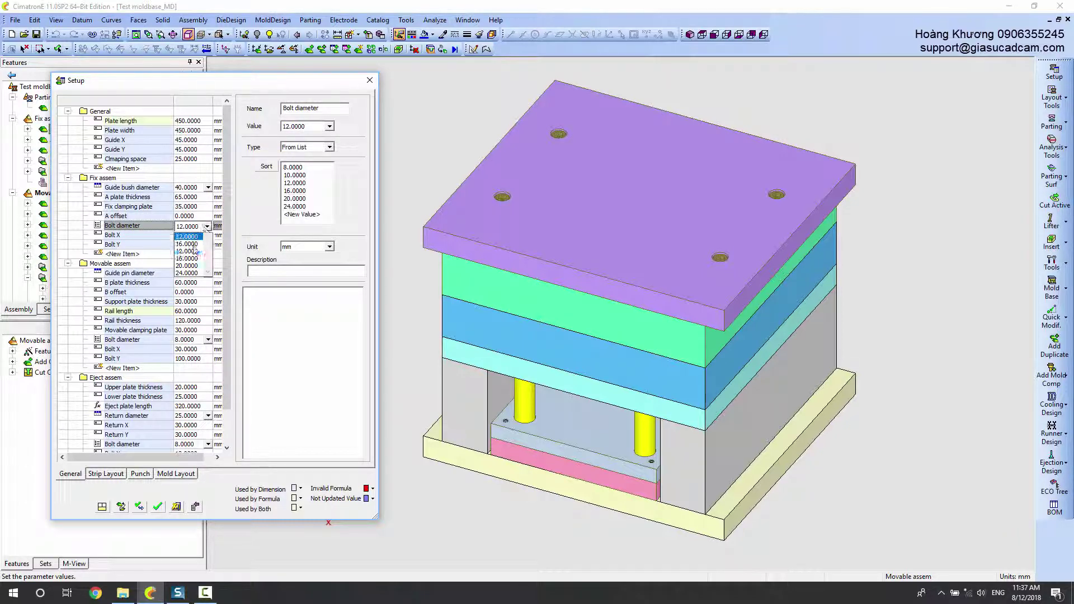
left_click(190, 263)
left_click(185, 236)
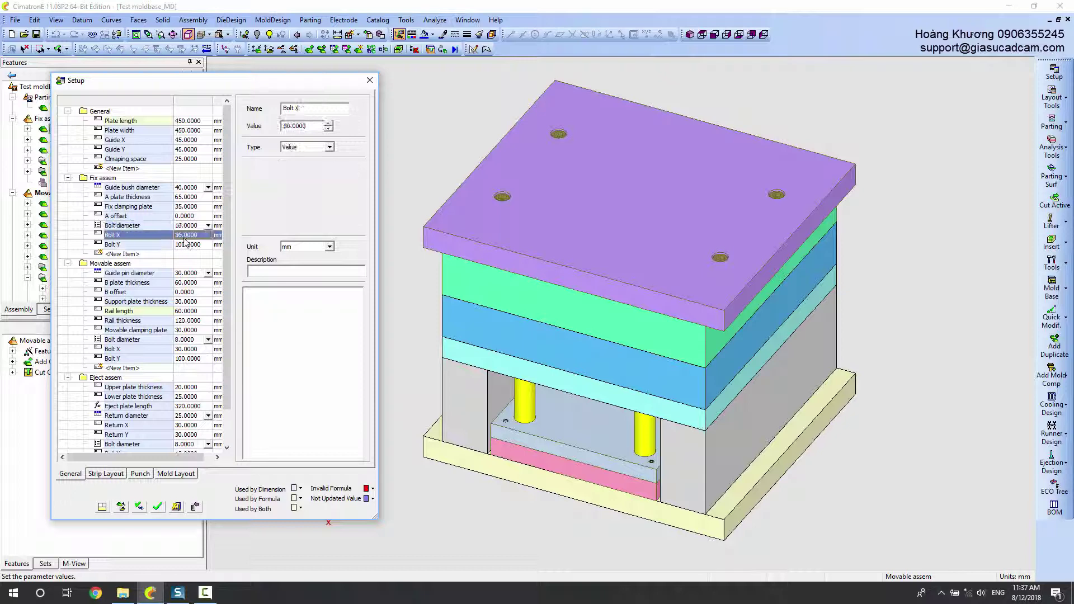
key("Return")
left_click(185, 245)
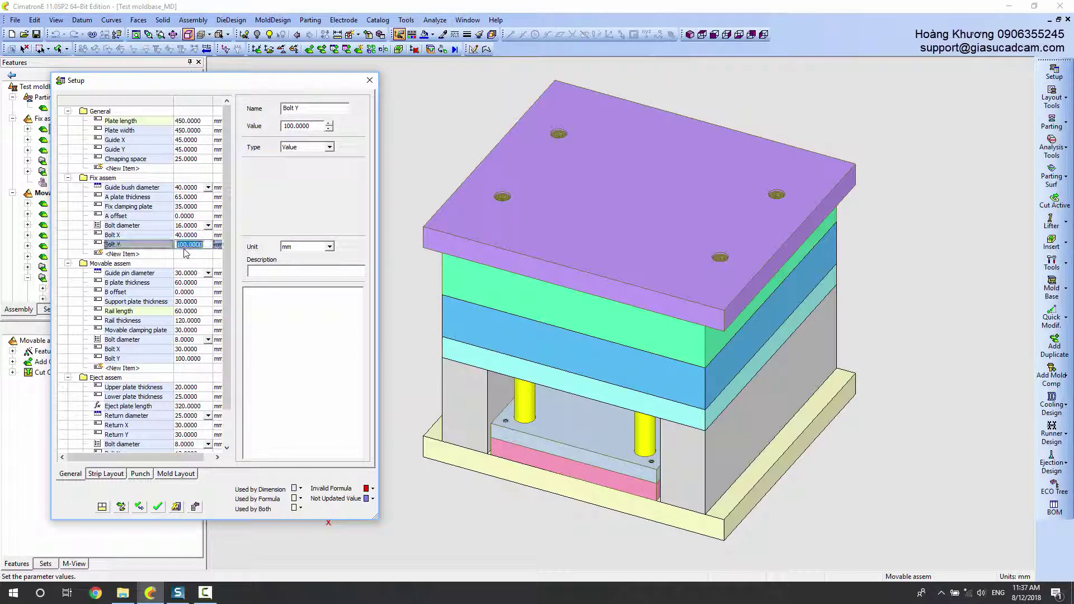
type("107")
key("Return")
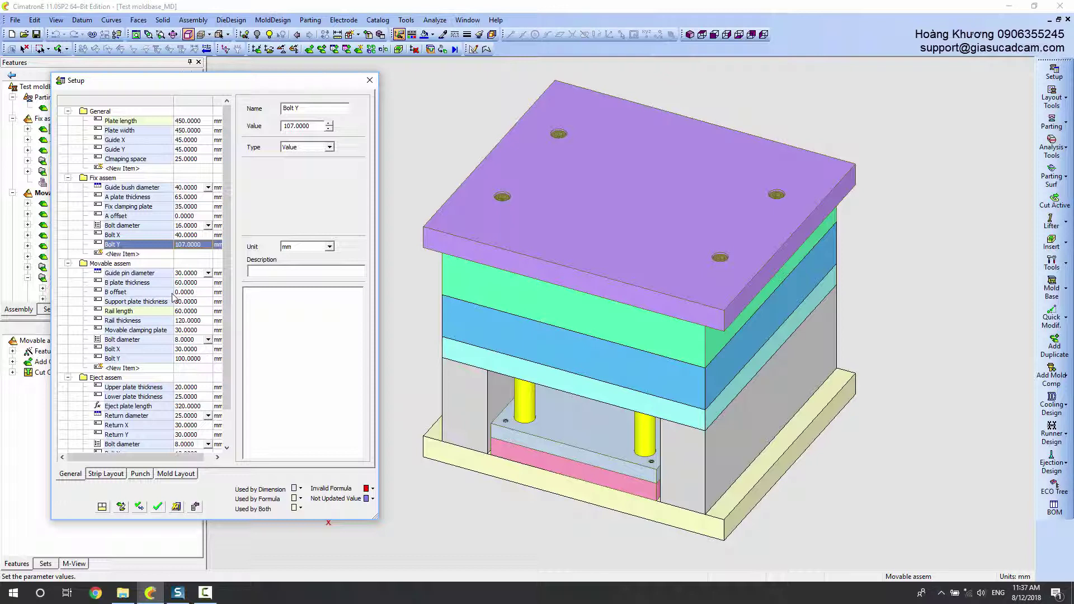
- Set movable guide pin diameter 40, support plate 35 and rail length 80
left_click(192, 283)
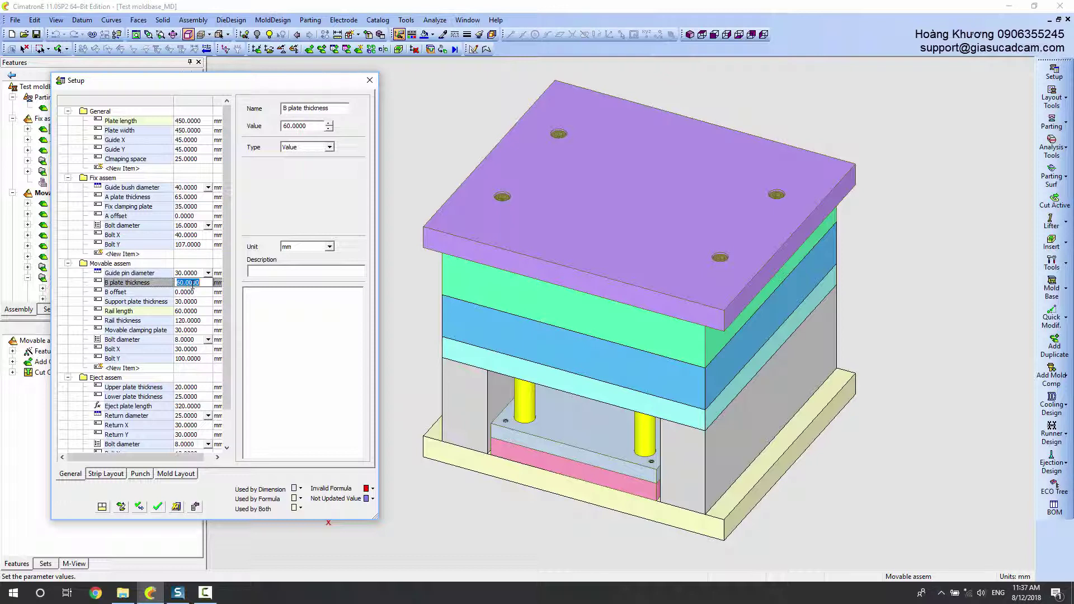
left_click(190, 273)
left_click(208, 274)
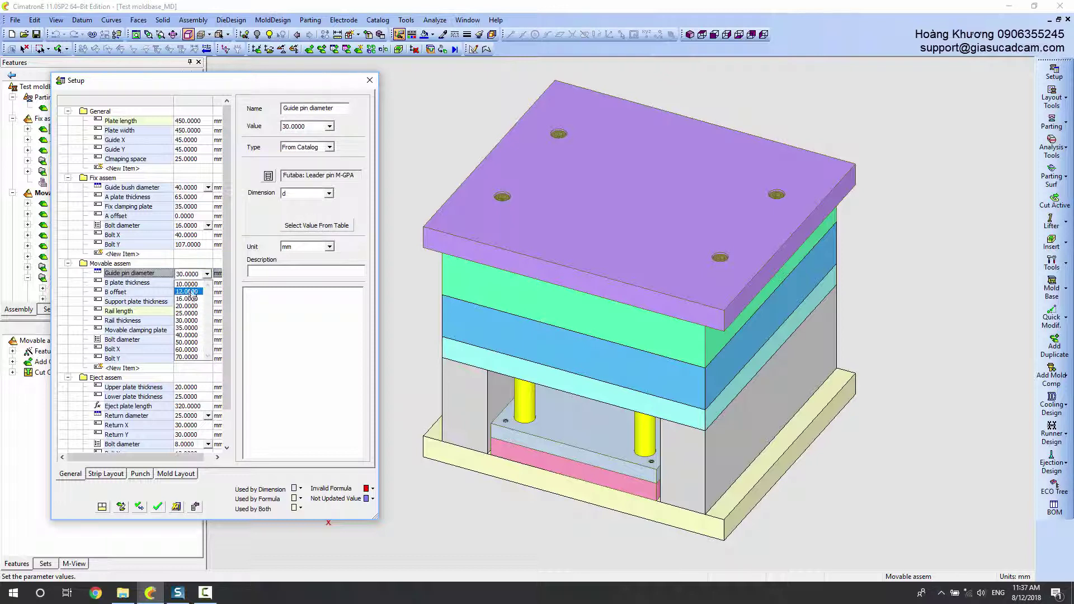
left_click(185, 334)
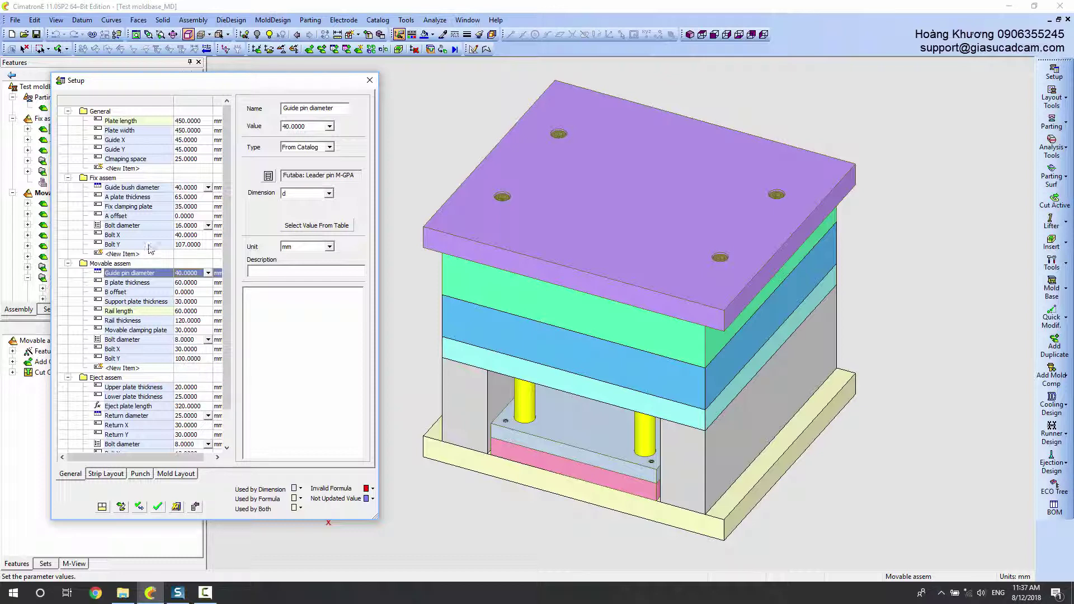
left_click(185, 302)
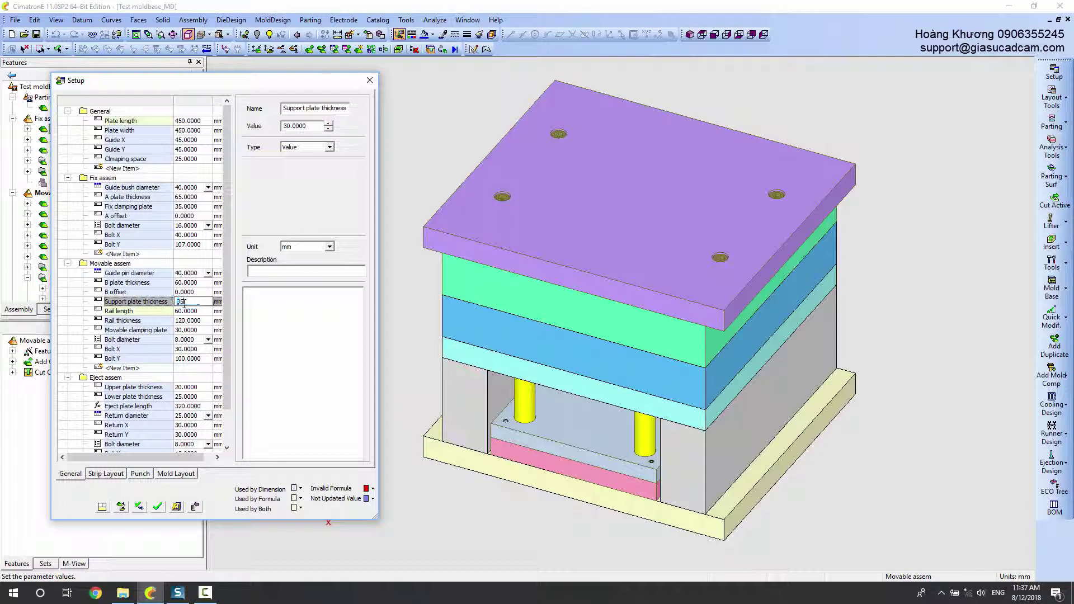
left_click(185, 311)
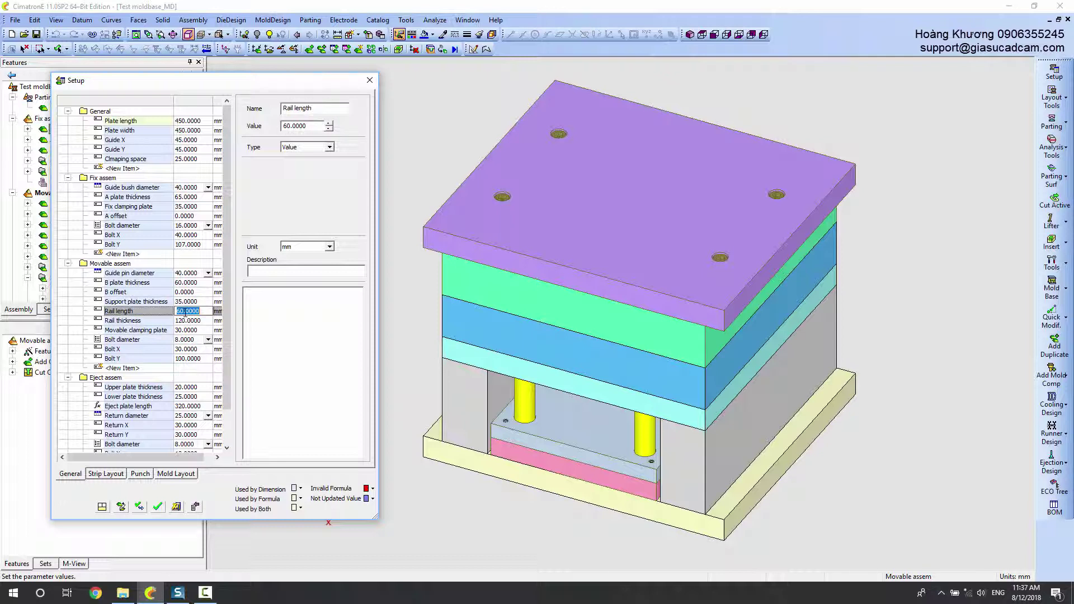
type("80")
key("Return")
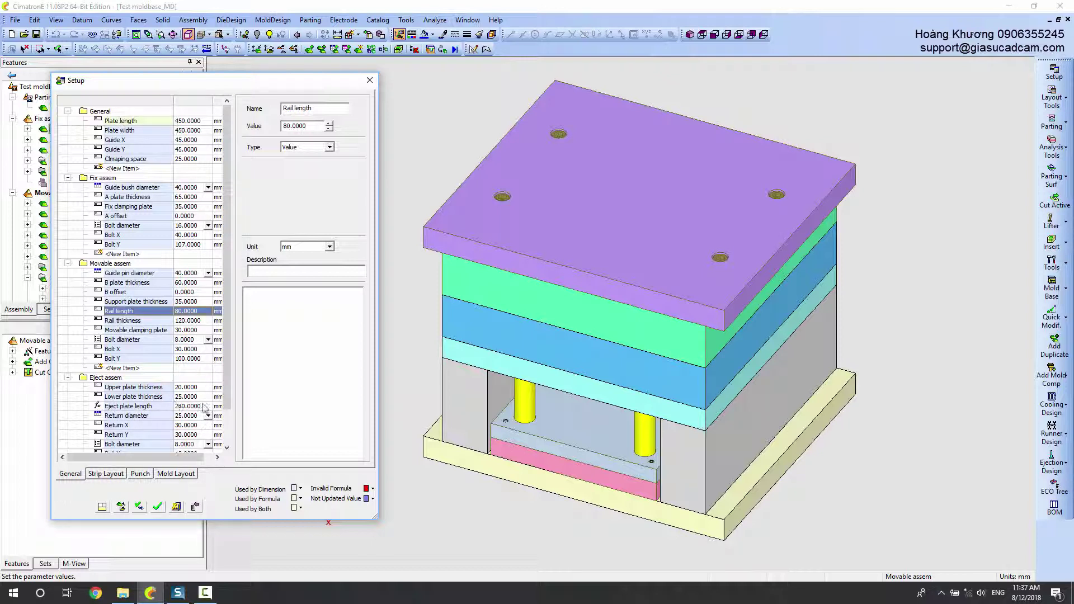
- Set rail thickness 140, movable clamping plate 35, and bolts Ø16 at X 40, Y 107
left_click(182, 321)
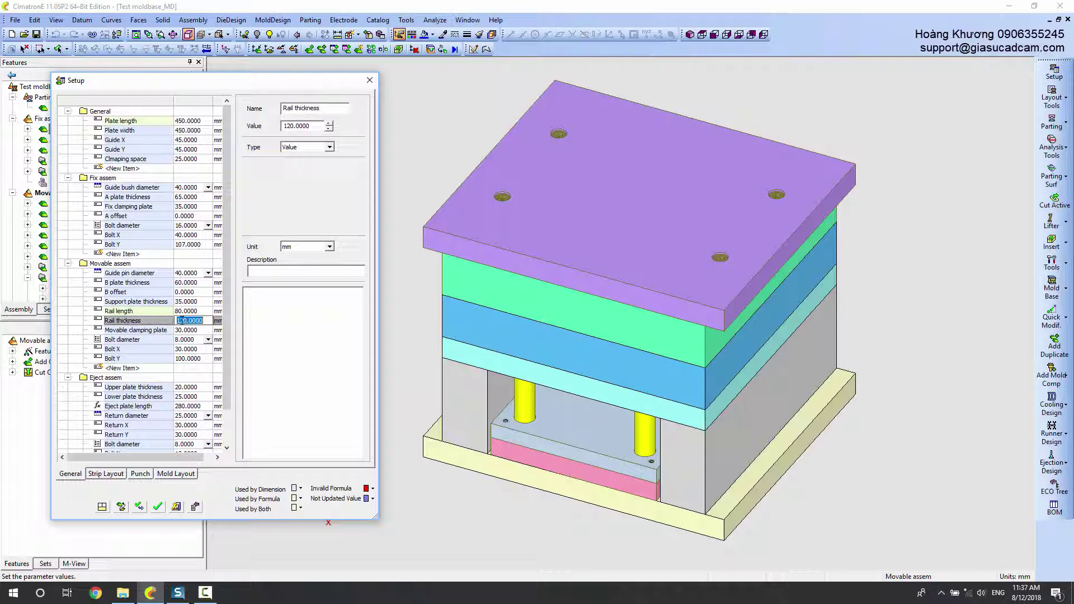
type("140")
key("Return")
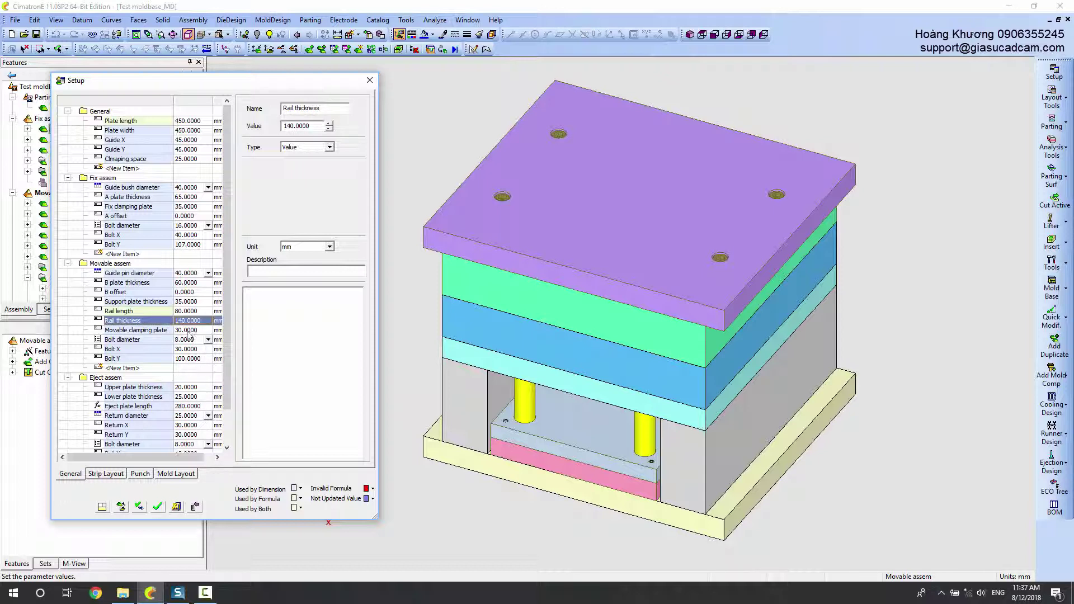
left_click(188, 331)
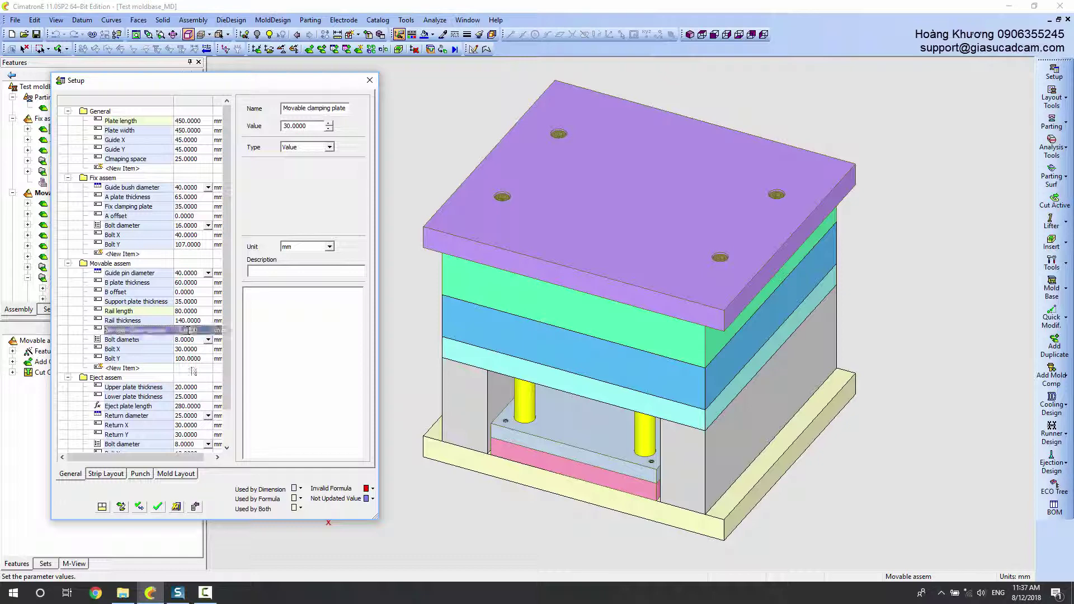
type("35.0000")
left_click(190, 339)
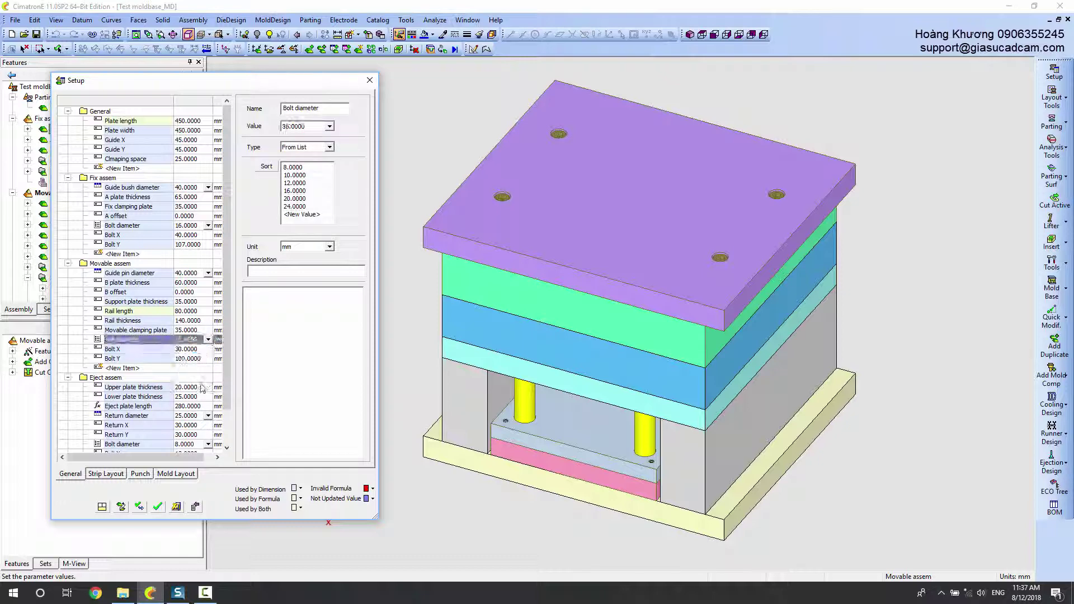
left_click(187, 349)
type("40")
key("Return")
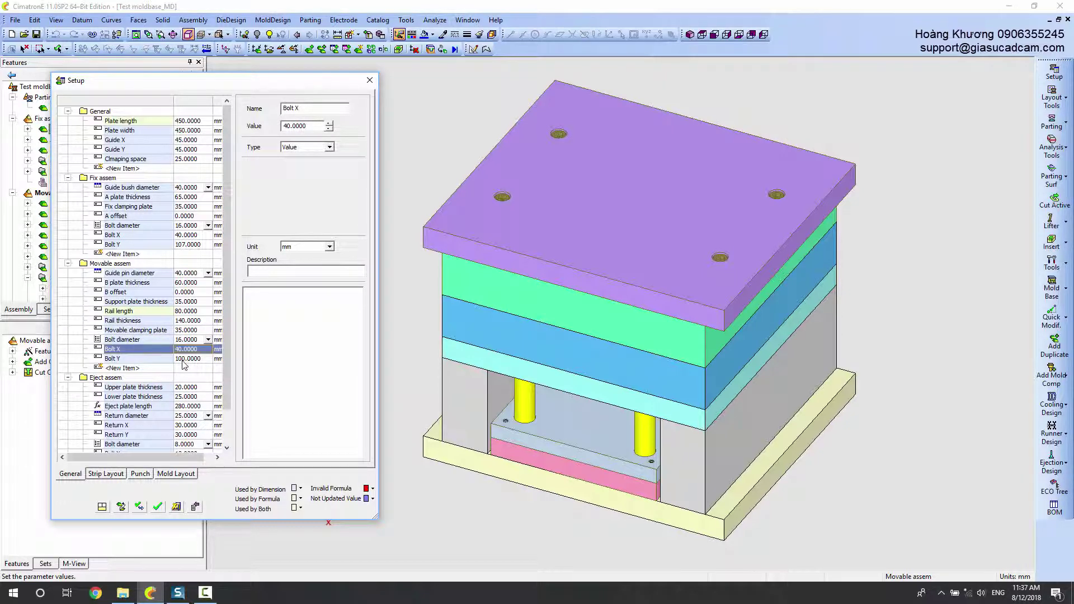
left_click(183, 359)
type("07")
key("Return")
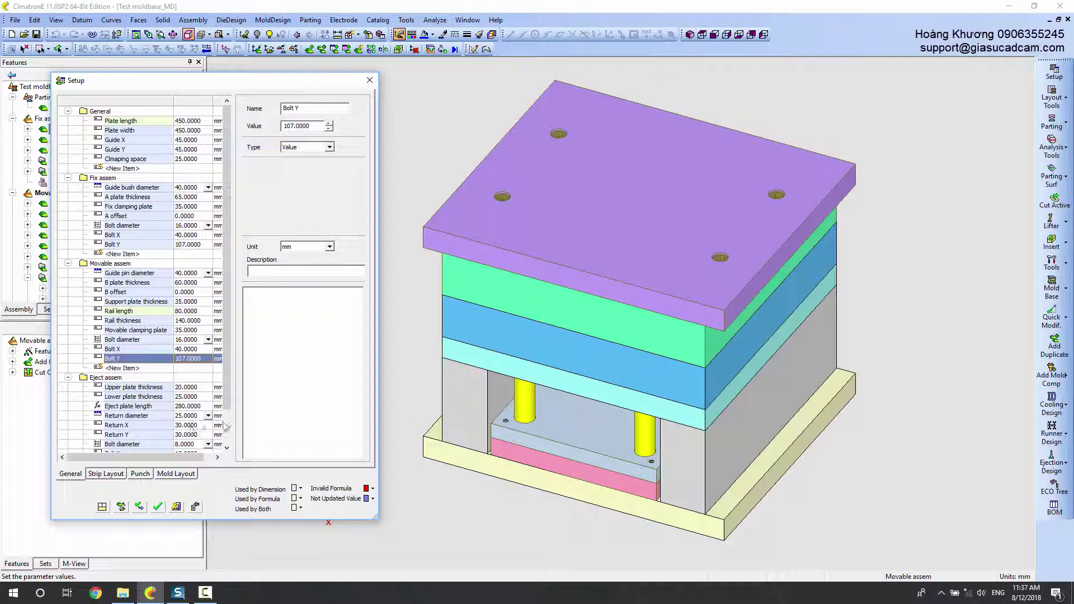
scroll(224, 398, "down", 2)
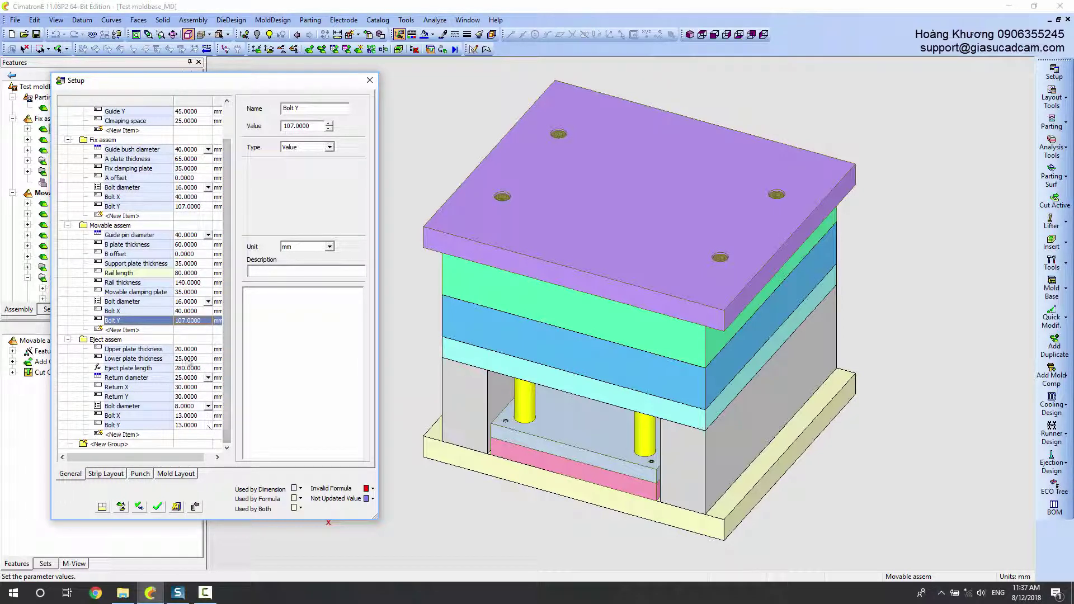
left_click(186, 362)
type("25")
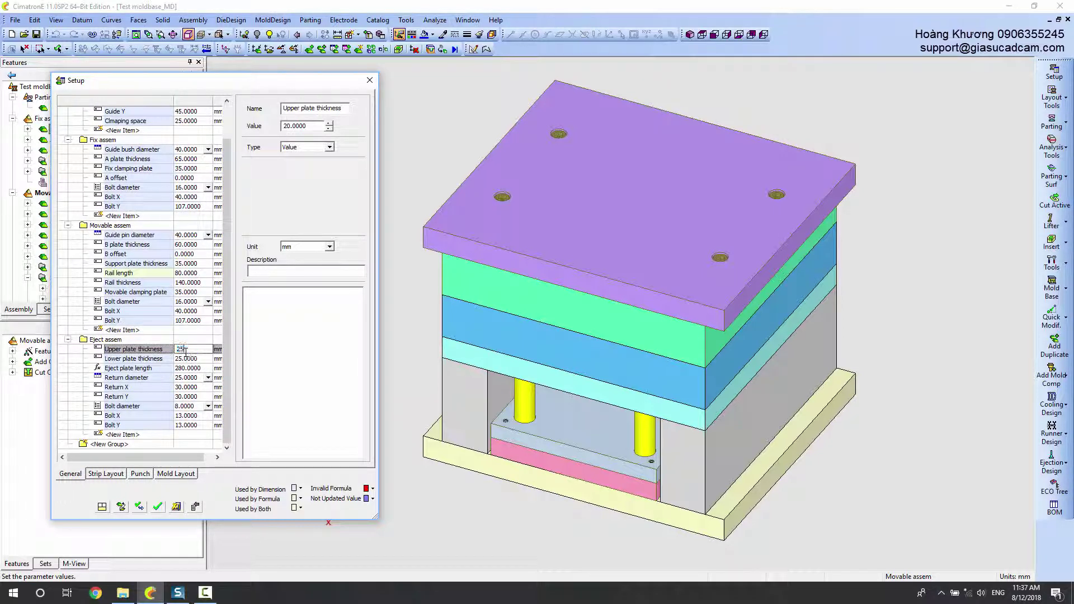
- Set ejector plates to 25 and 30, and return pins Ø30 at X 33, Y 32
key("Return")
left_click(186, 359)
type("30")
key("Return")
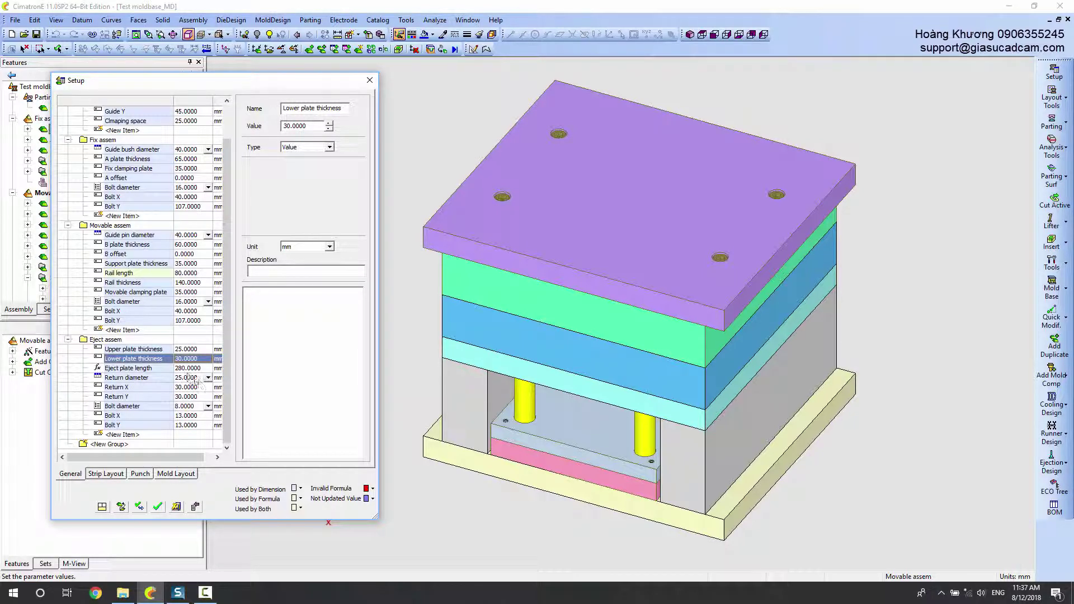
left_click(190, 378)
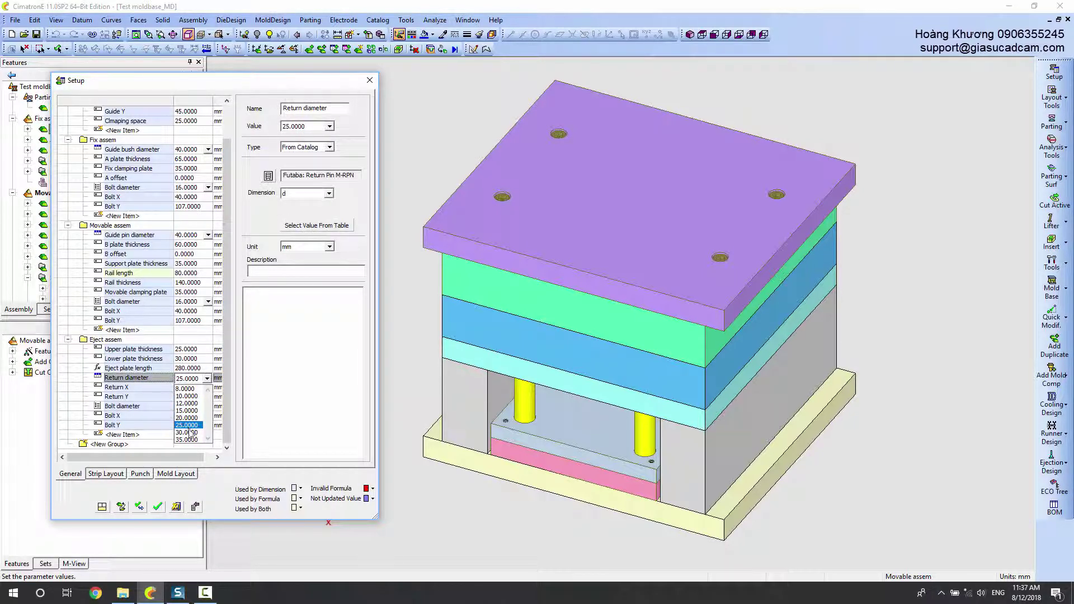
left_click(188, 432)
left_click(187, 387)
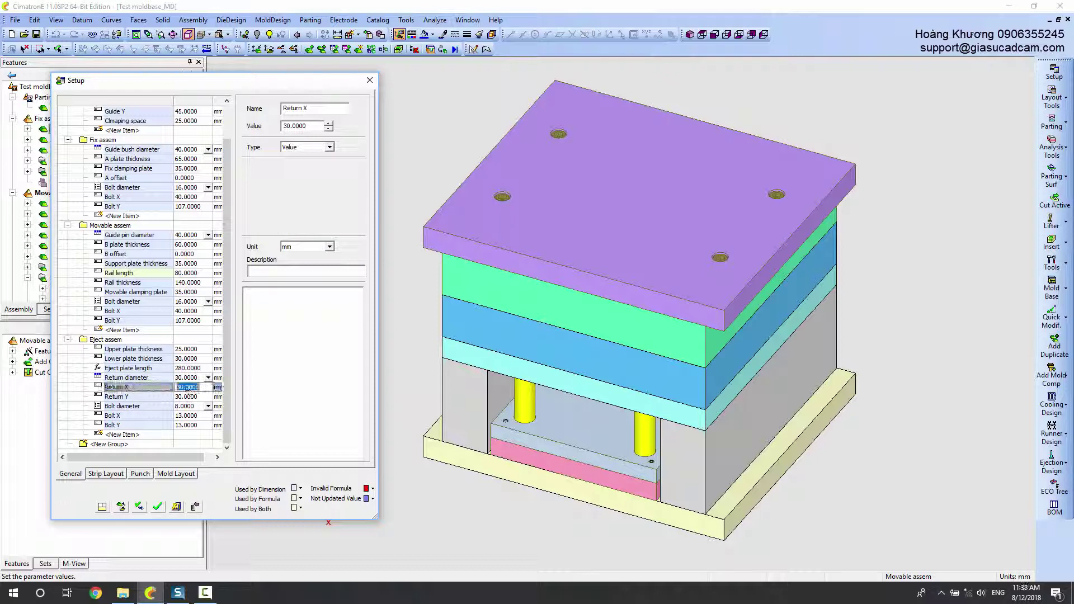
type("33")
key("Return")
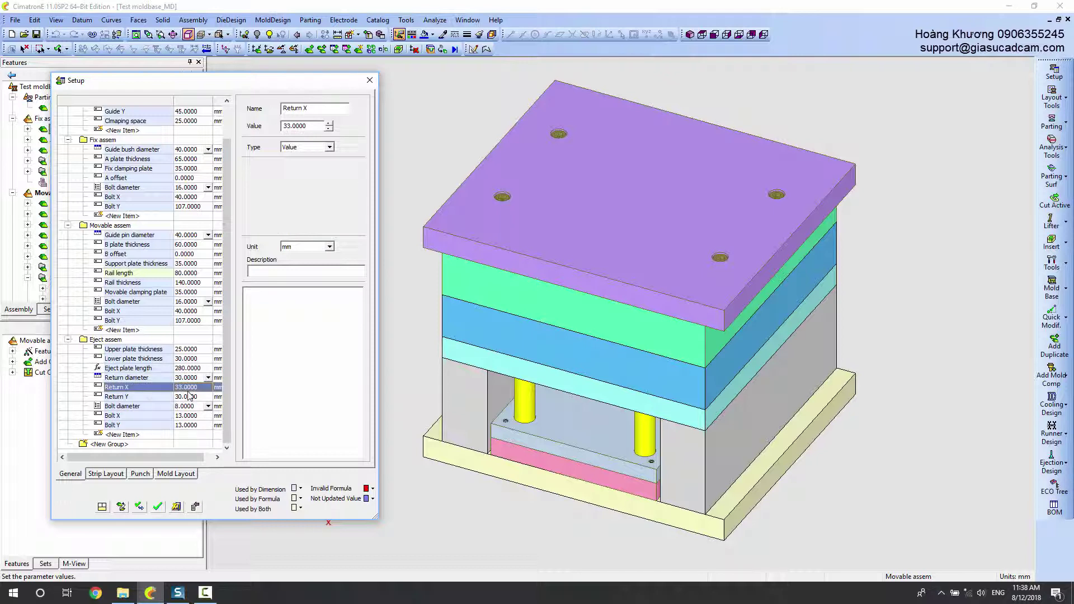
left_click(188, 397)
key("Return")
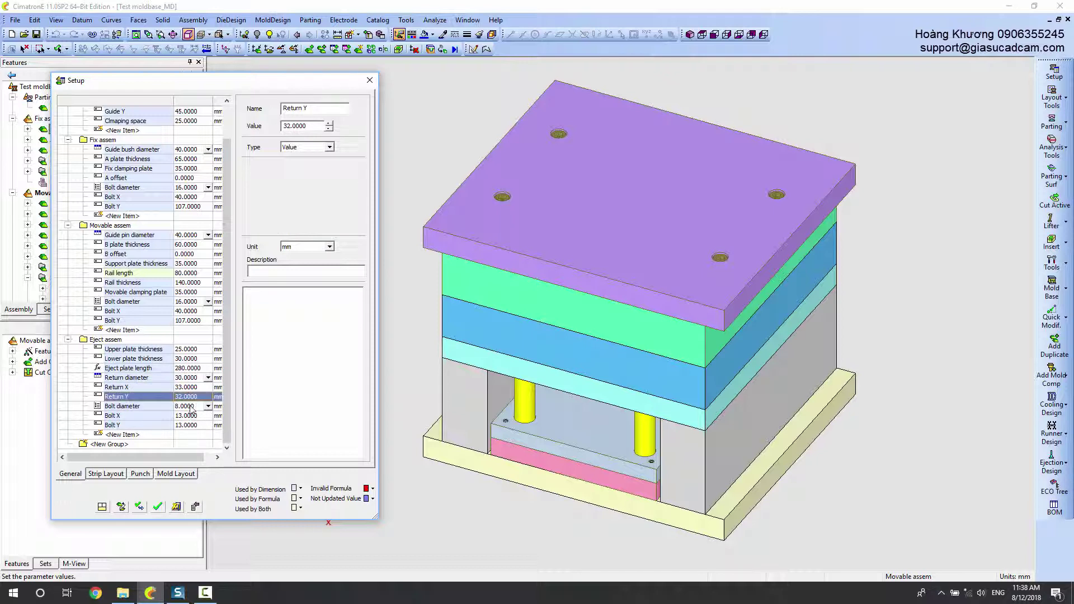
- Set the eject assembly bolts to diameter 12, X 15, Y 15
left_click(186, 406)
left_click(186, 438)
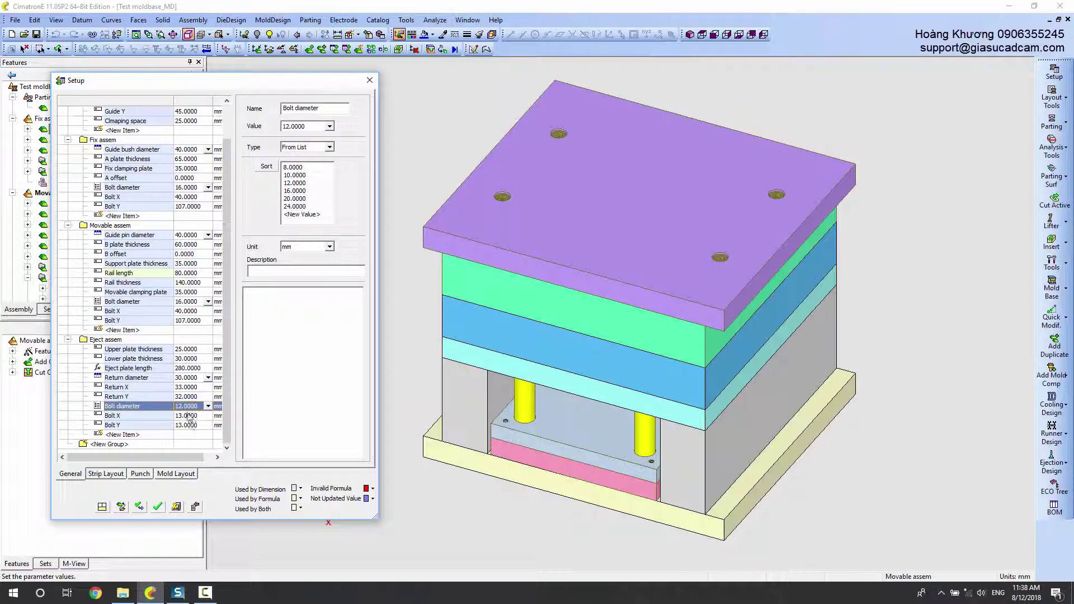
left_click(188, 416)
type("5")
key("Return")
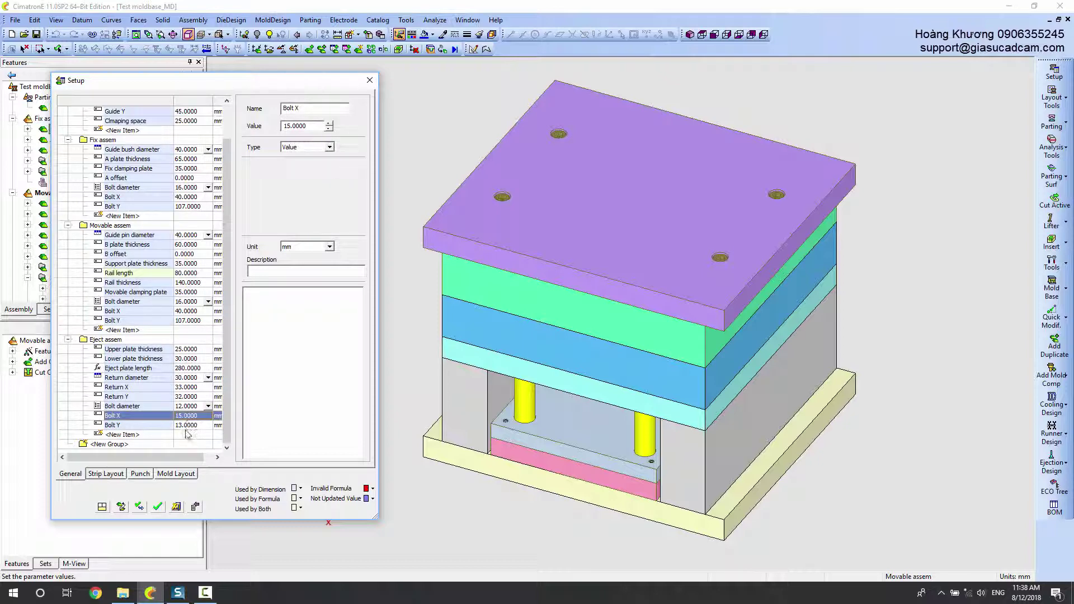
left_click(186, 425)
key("Return")
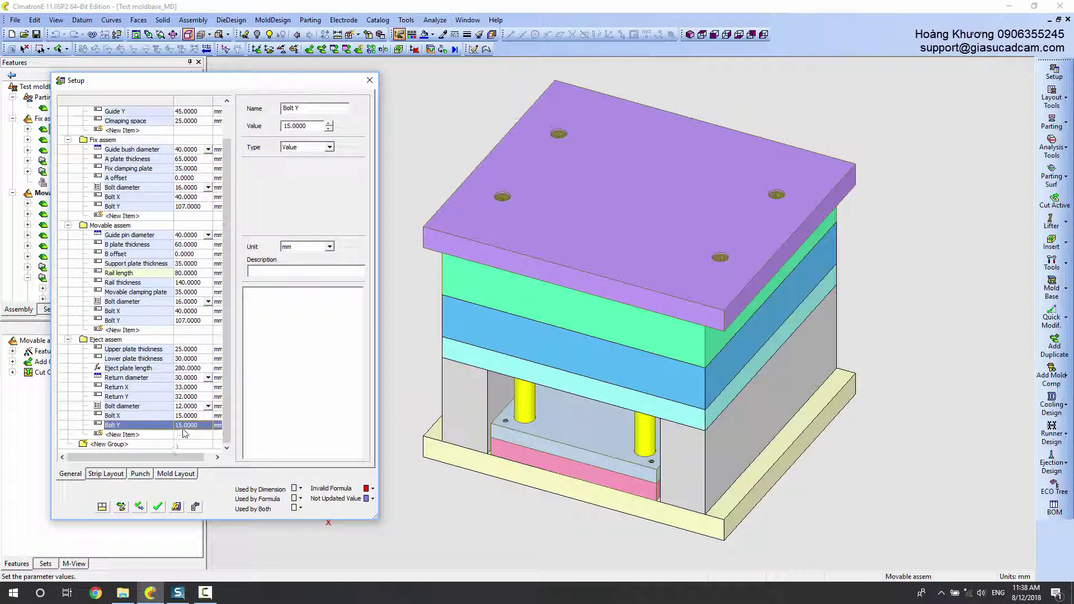
- Update to regenerate the mold base with the new parameters
left_click(140, 507)
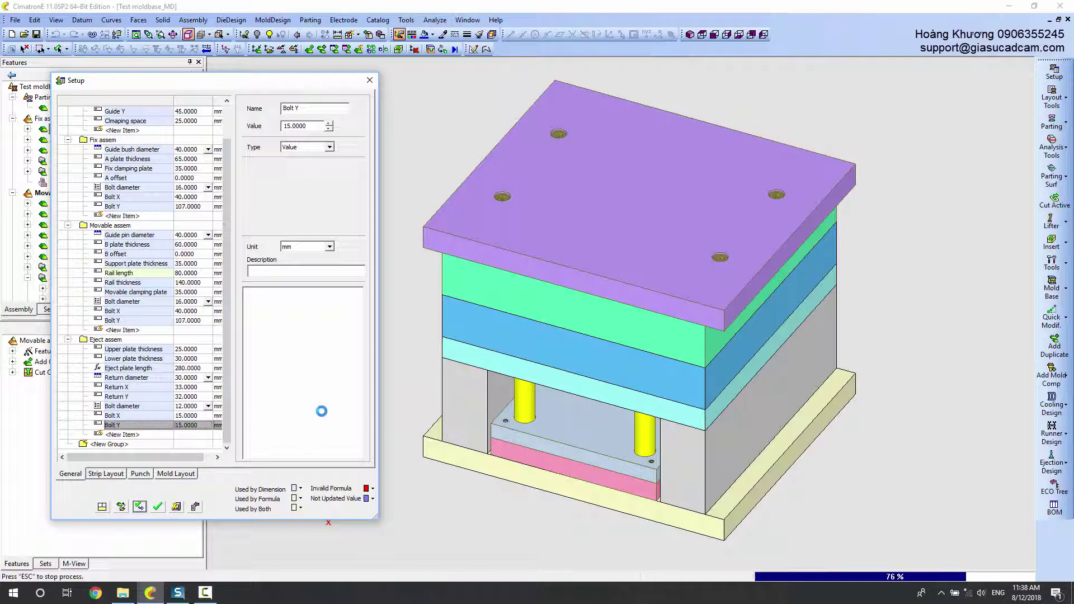
scroll(415, 407, "up", 2)
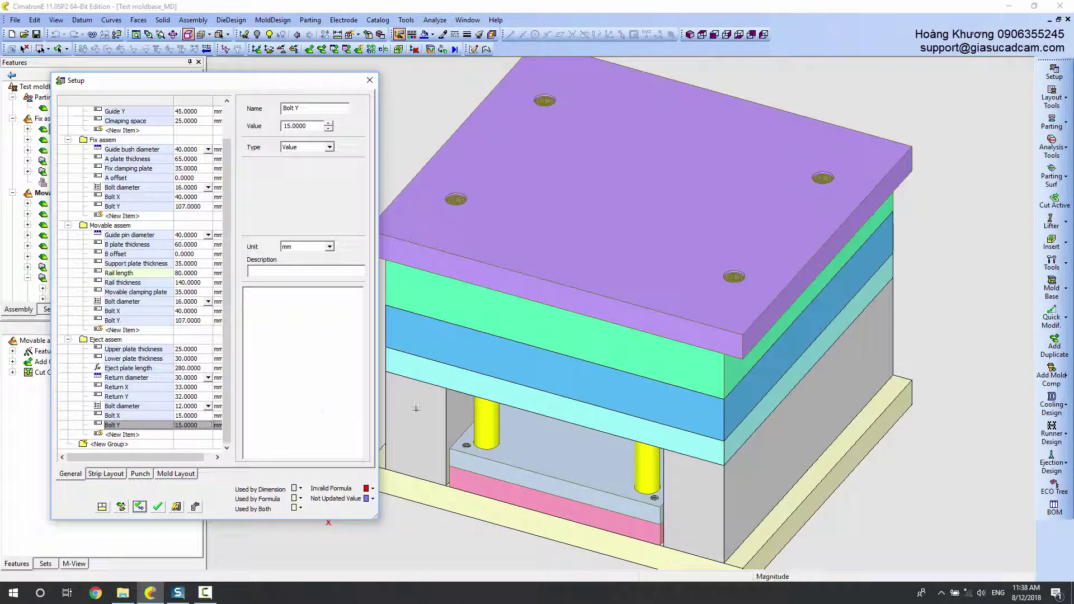
scroll(447, 408, "down", 3)
scroll(514, 357, "down", 1)
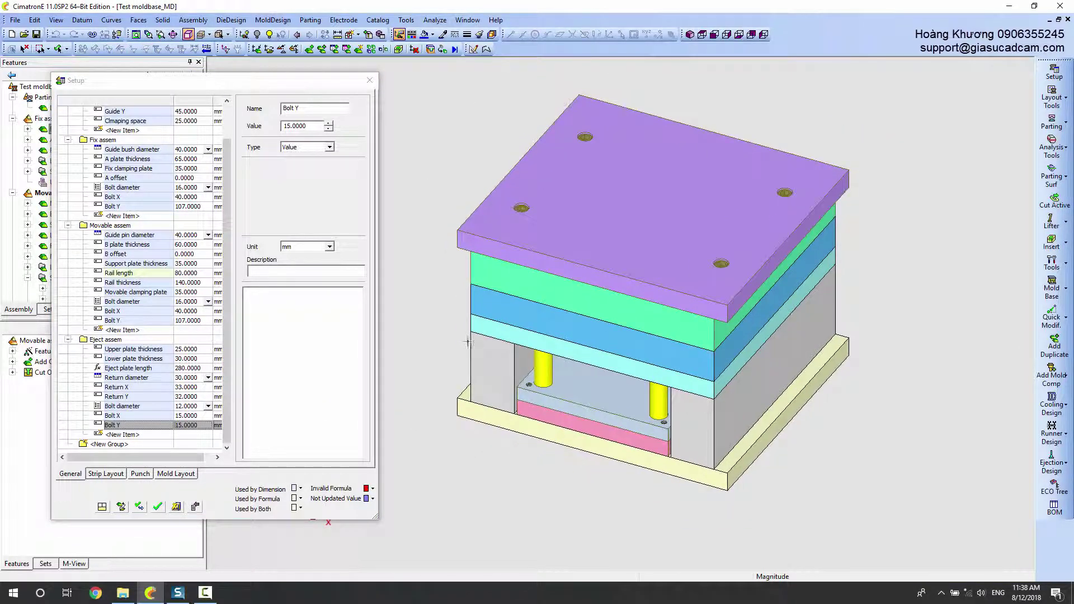
- Close Setup and hide the fix assembly plates to expose the blue plate
left_click(369, 80)
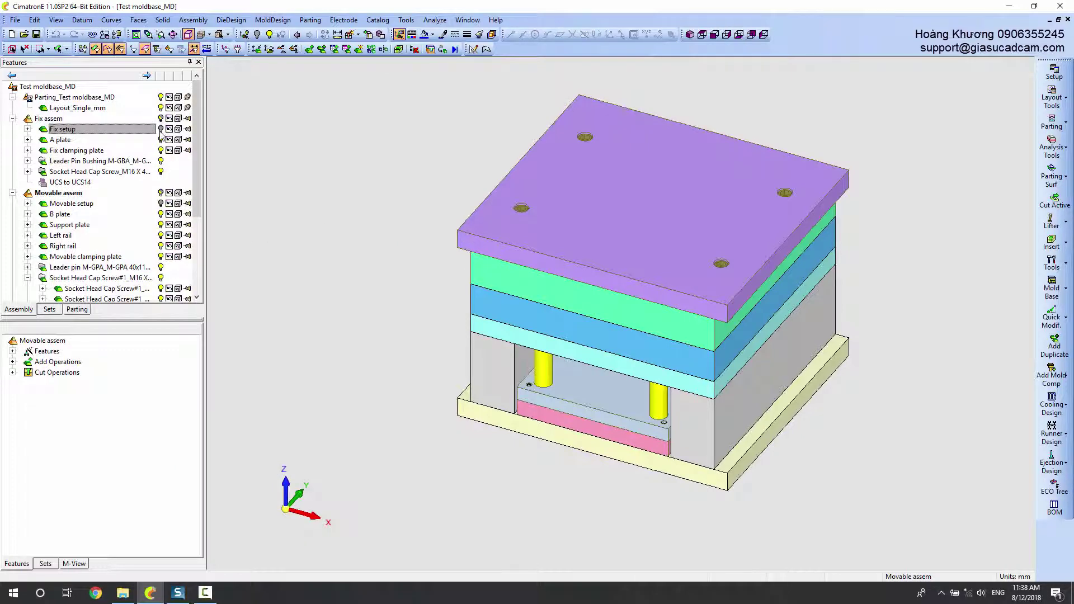
left_click(161, 119)
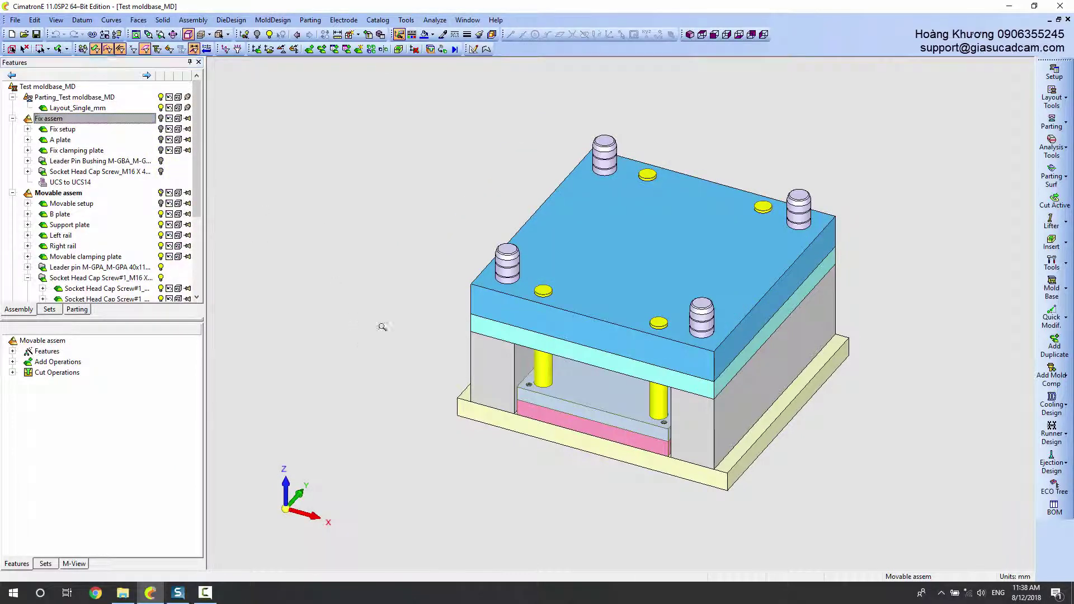
scroll(446, 323, "up", 3)
scroll(257, 221, "down", 2)
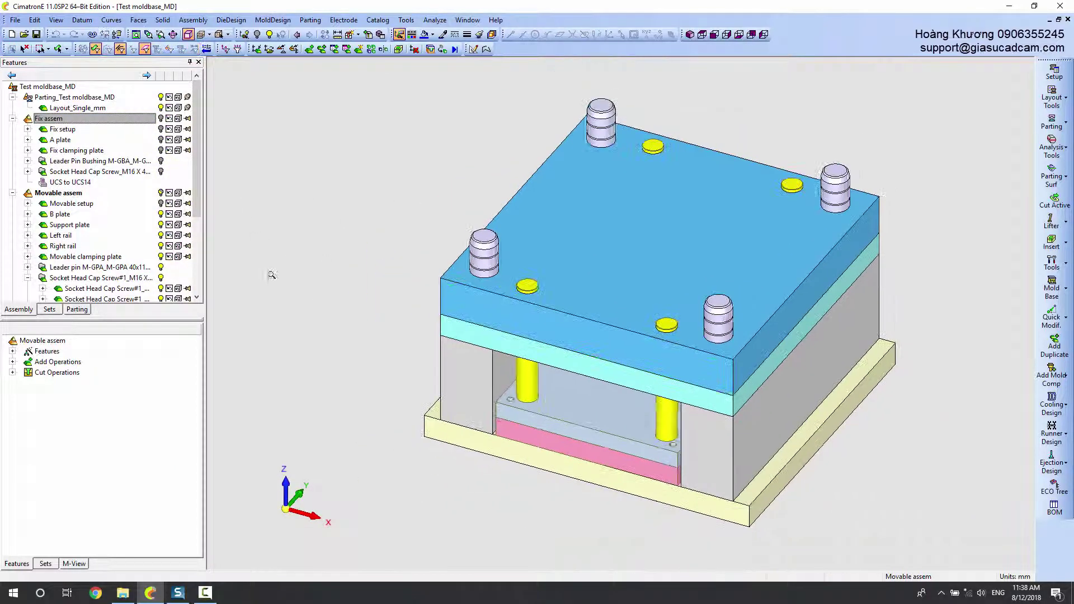
scroll(191, 200, "down", 1)
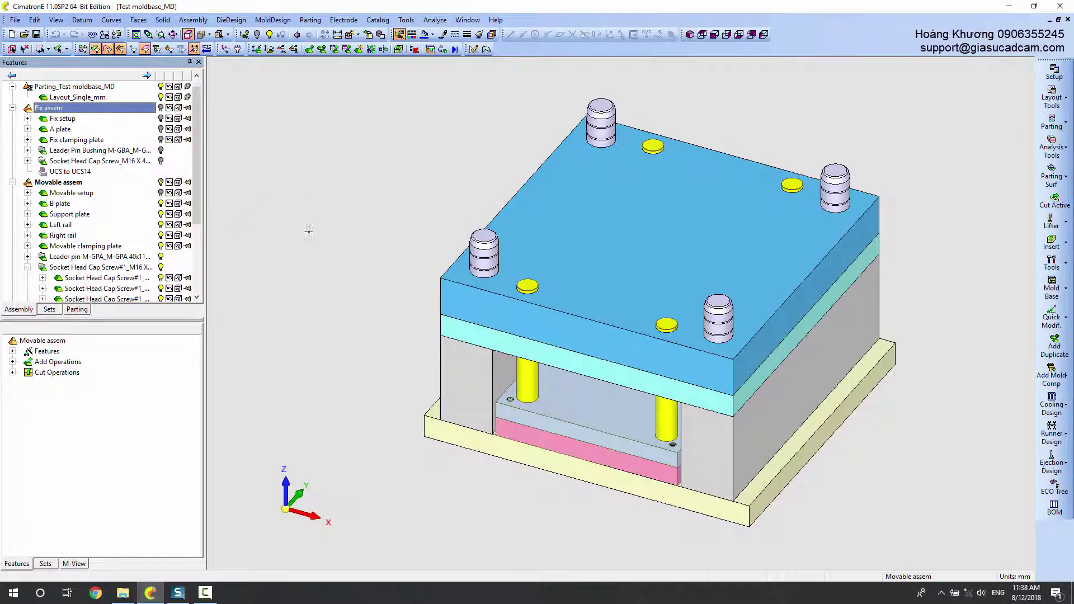
- Show the A plate, open it as its own component, then close it
left_click(161, 129)
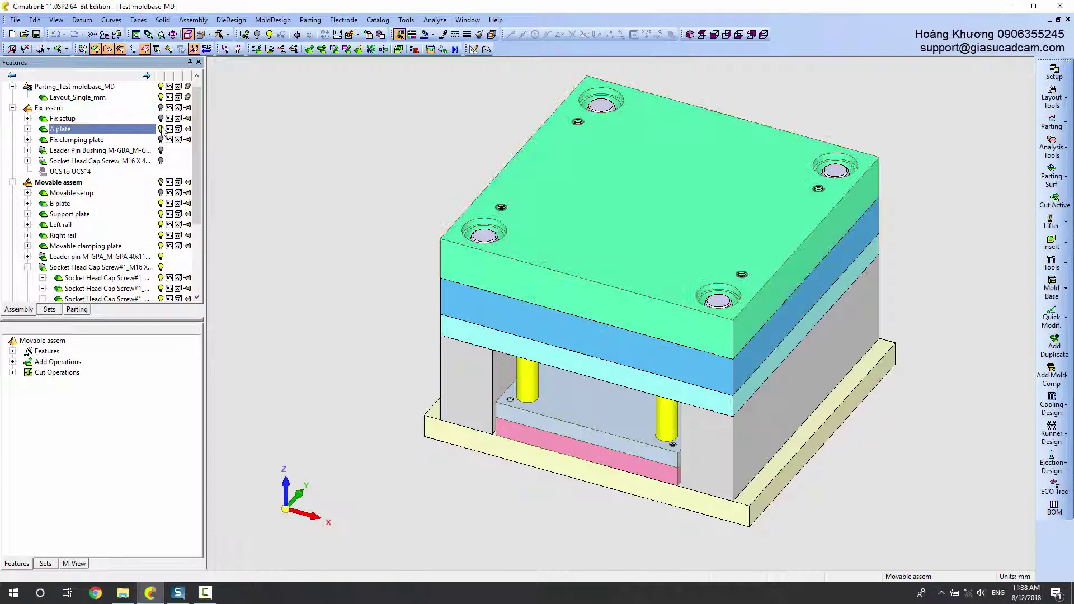
right_click(80, 133)
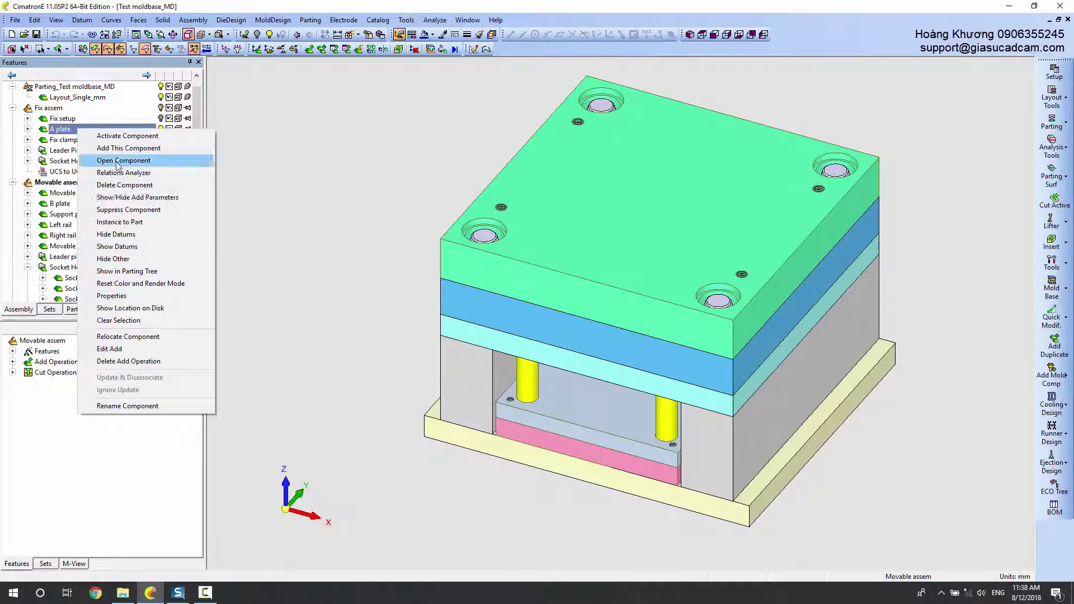
left_click(117, 162)
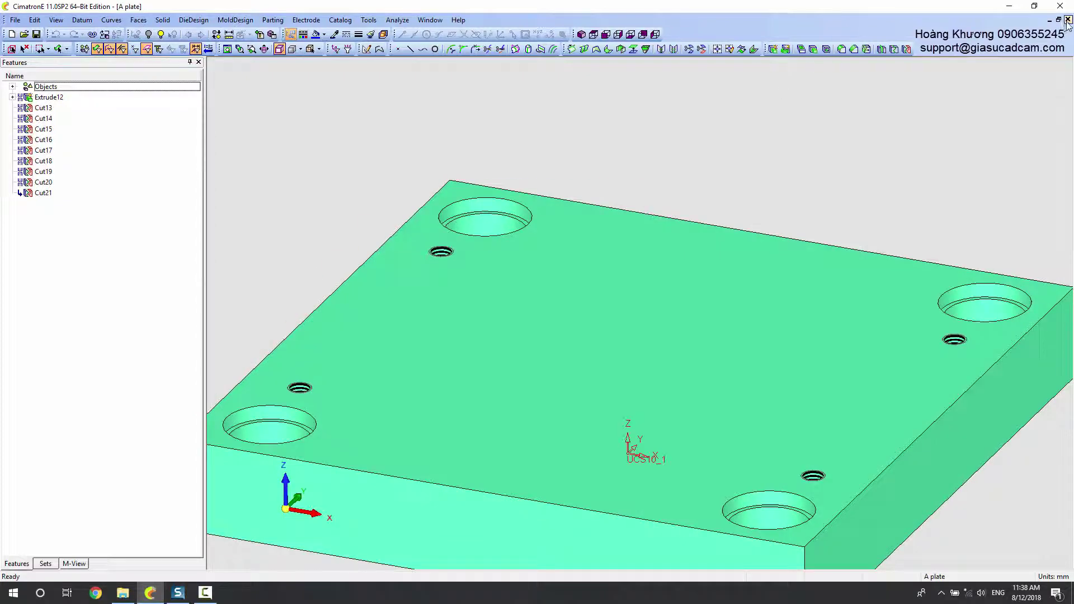
left_click(1068, 21)
left_click(528, 324)
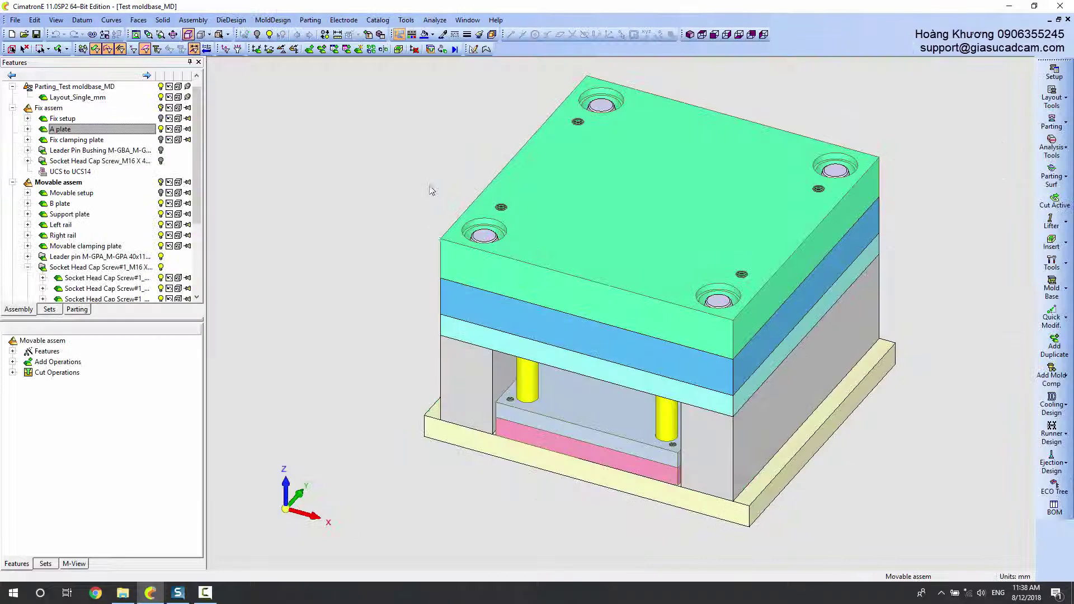
- Hide the A plate again and return the model to isometric view
left_click(161, 139)
mouse_move(380, 358)
middle_mouse_down()
mouse_move(468, 311)
mouse_move(424, 304)
middle_mouse_up()
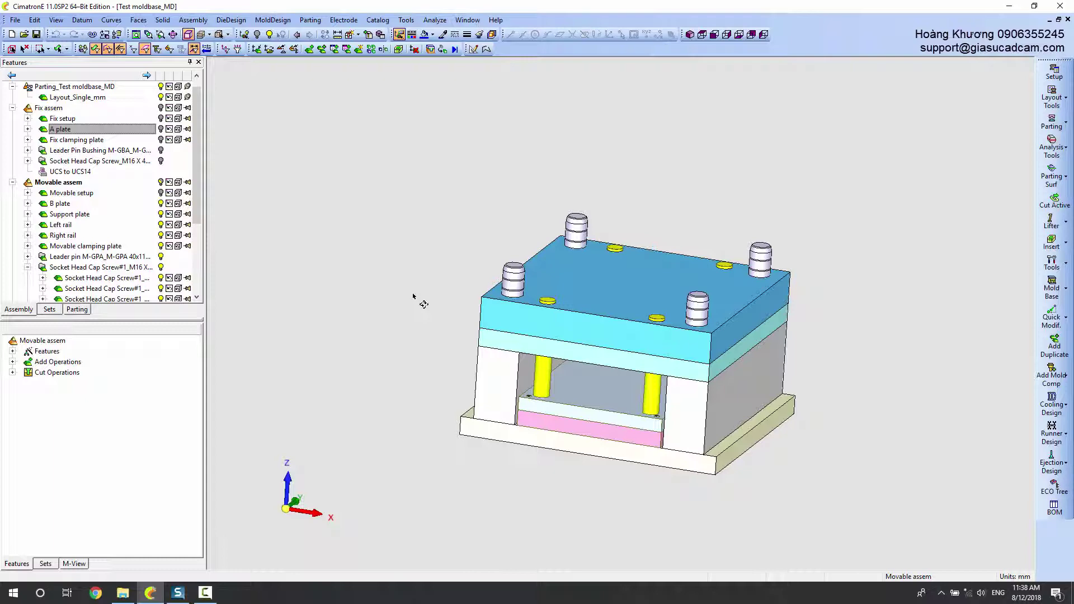
middle_click_drag(424, 303, 358, 425)
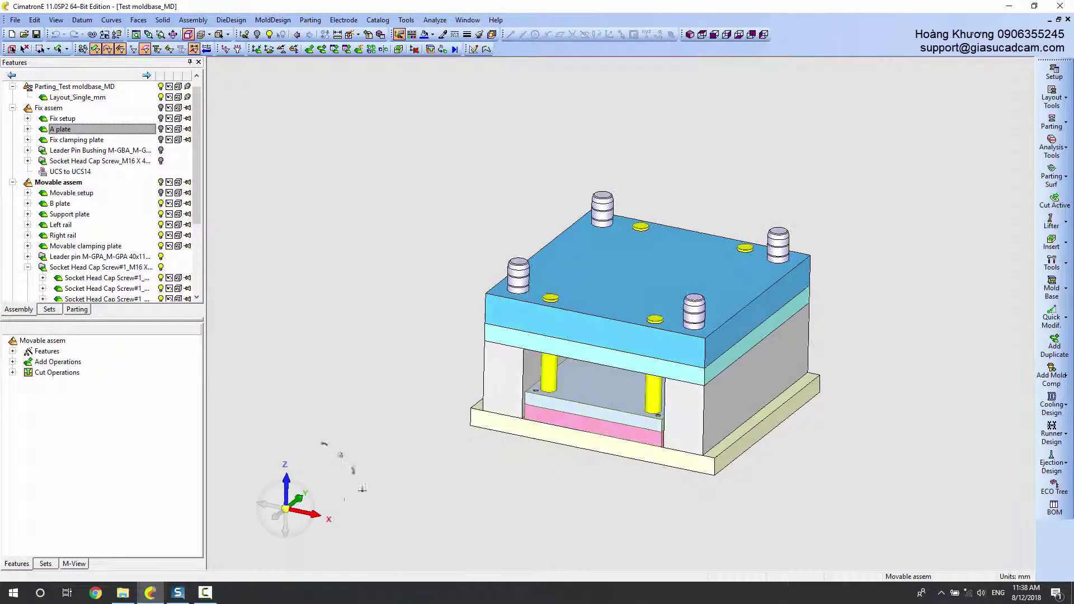
left_click(299, 528)
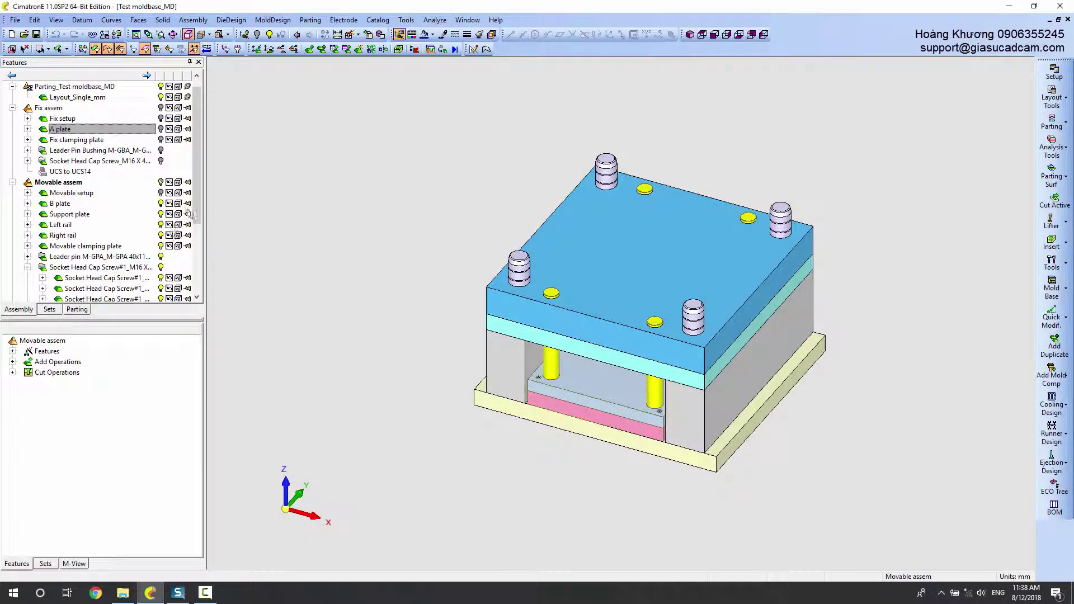
scroll(192, 193, "down", 3)
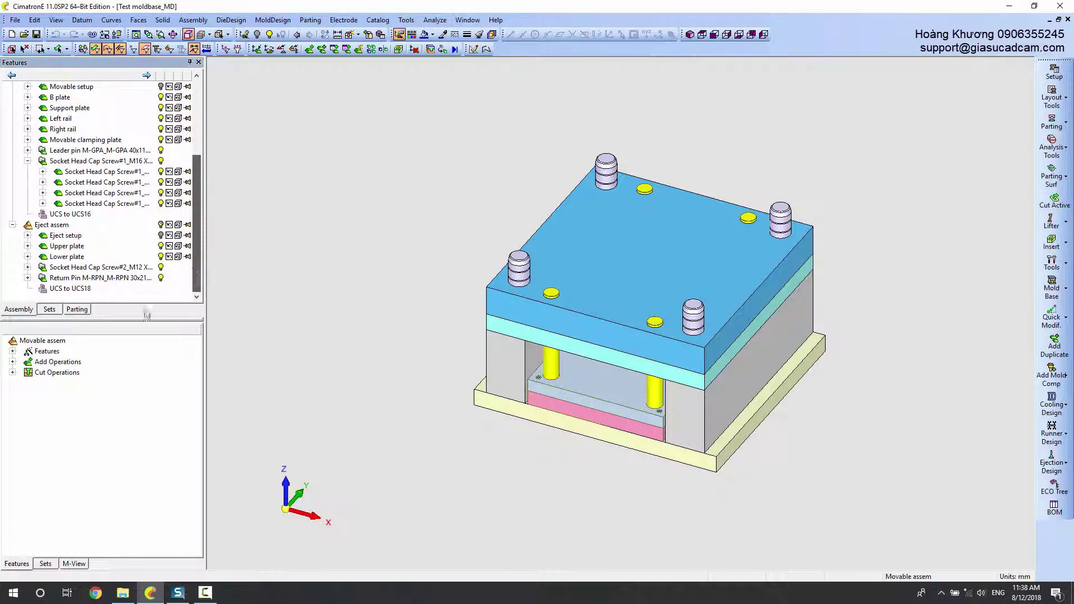
- Cut the first return pin against a mold plane (Cut39) and activate Eject assem
left_click(27, 278)
left_click(106, 256)
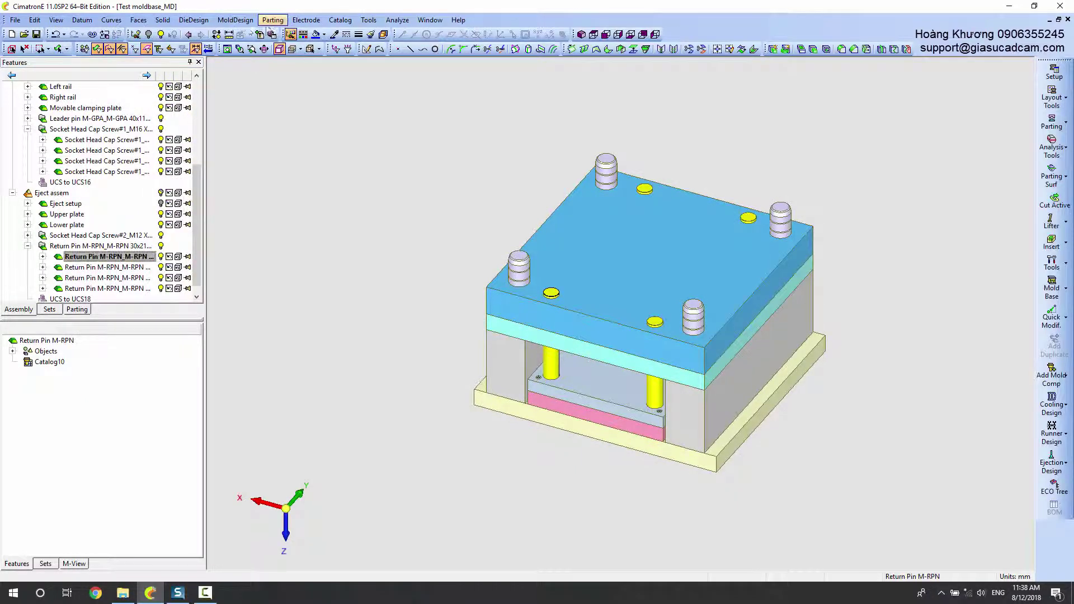
left_click(162, 20)
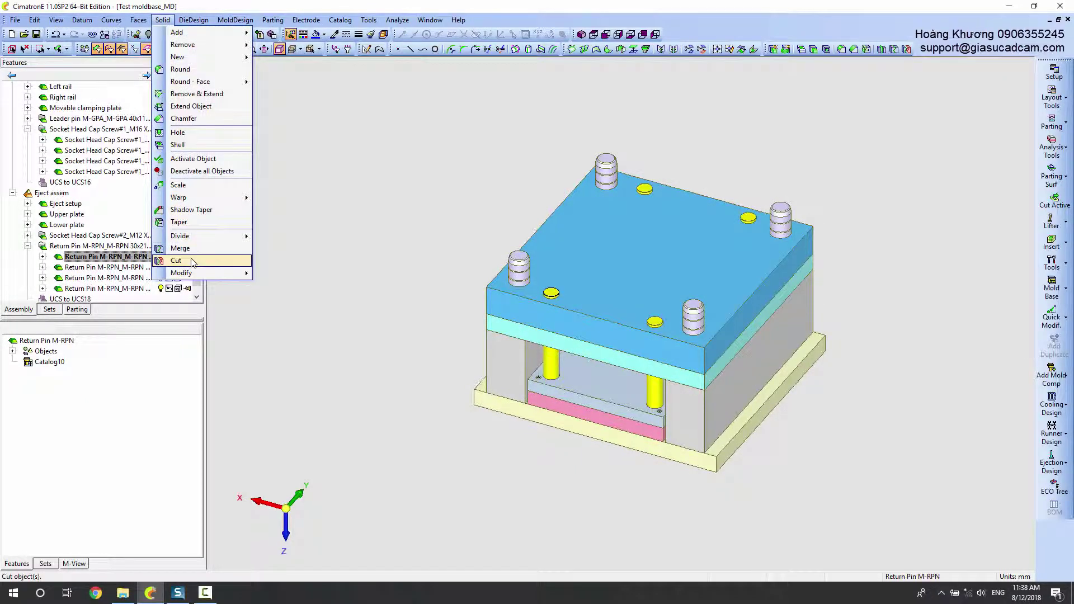
left_click(192, 261)
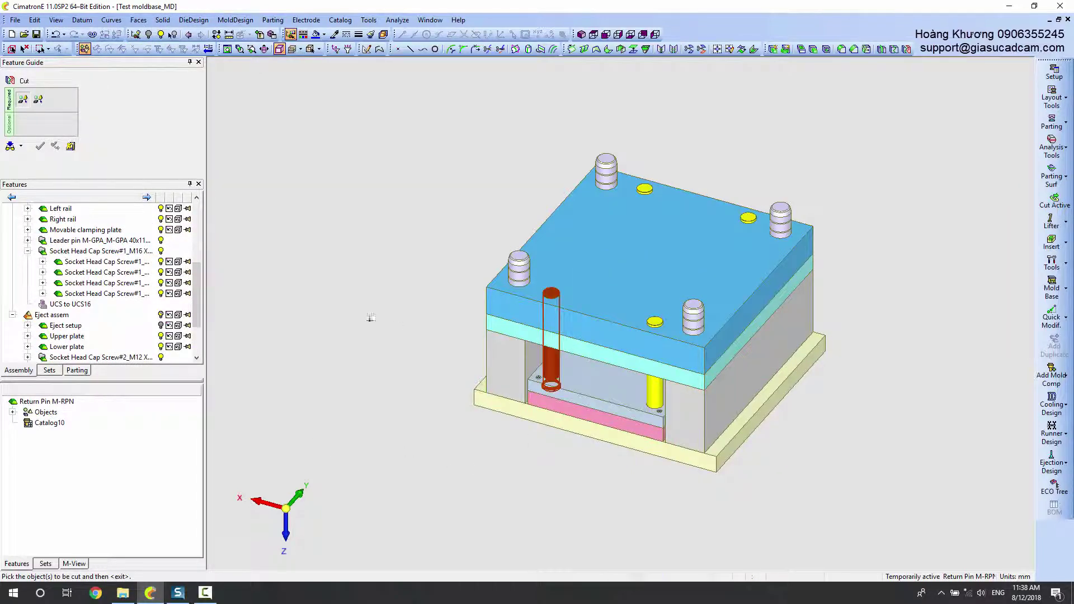
right_click(370, 317)
left_click(431, 420)
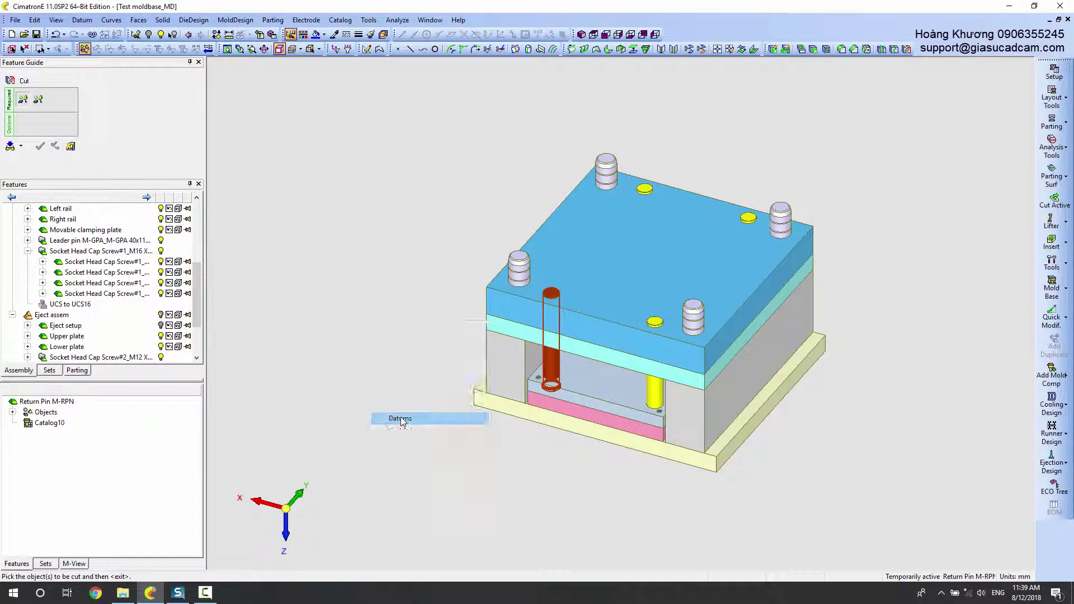
middle_click(356, 353)
mouse_move(357, 348)
left_mouse_down("ctrl")
mouse_move(467, 302)
mouse_move(395, 291)
left_mouse_up("ctrl")
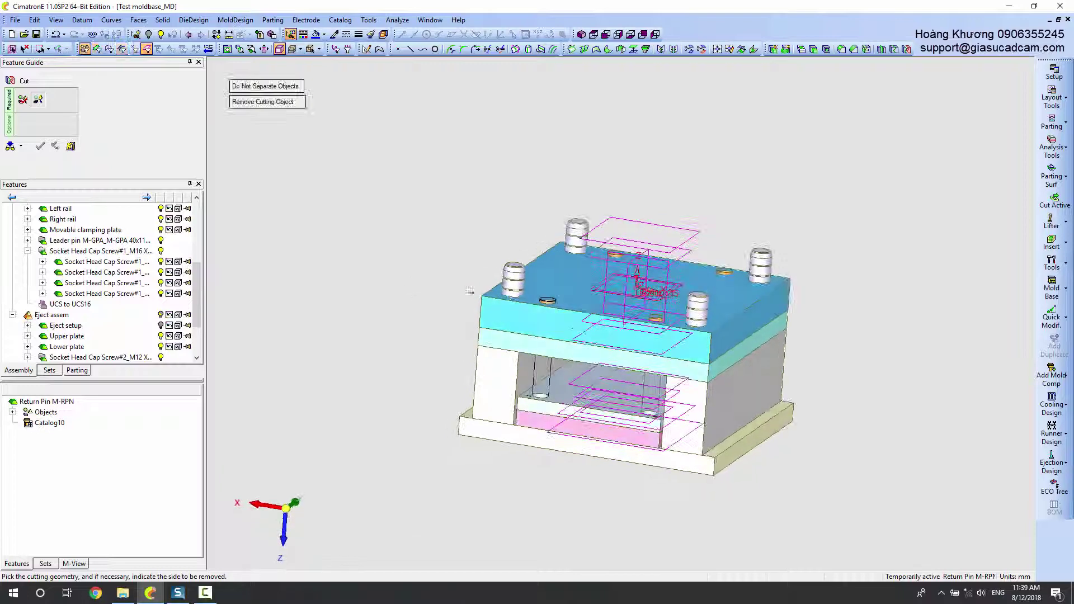
left_click(596, 293)
left_click(40, 146)
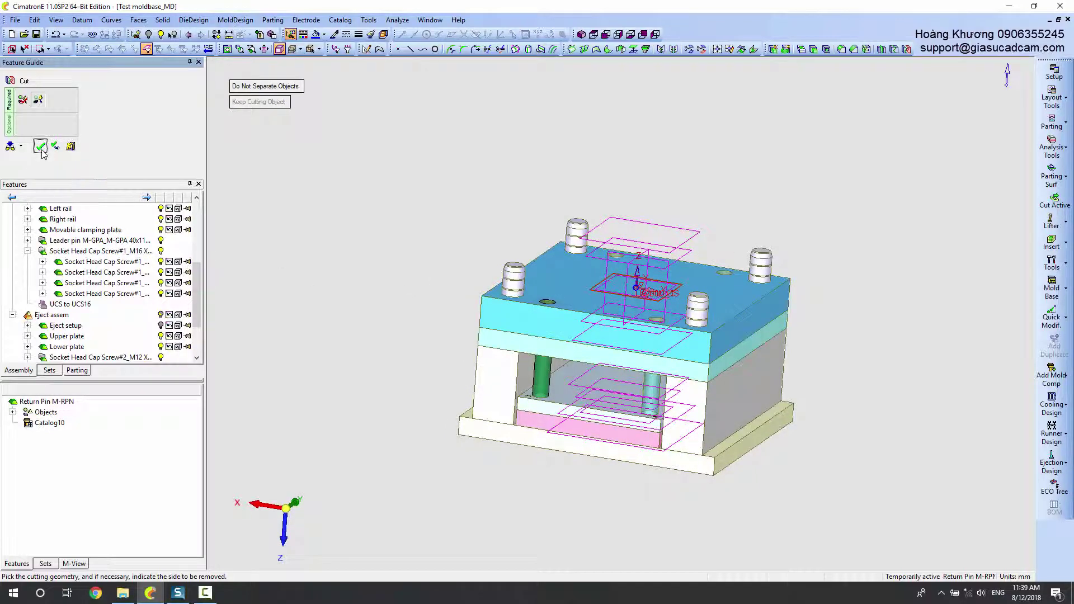
mouse_move(364, 232)
left_mouse_down("ctrl")
mouse_move(355, 257)
mouse_move(325, 267)
left_mouse_up("ctrl")
double_click(51, 193)
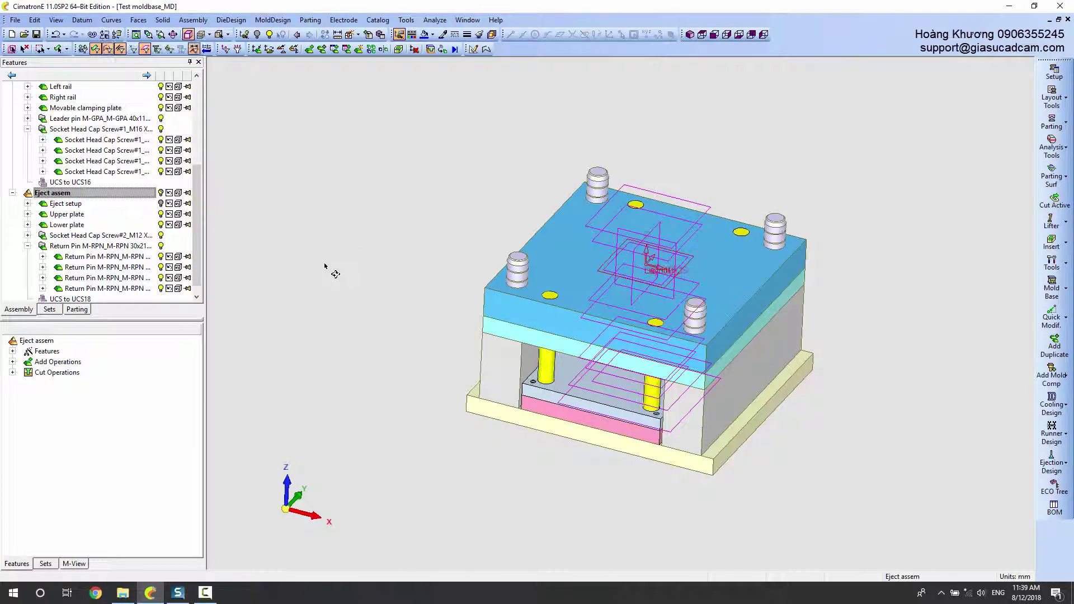
- Hide the magenta datum planes and zoom in on the mold
right_click(324, 266)
left_click(369, 361)
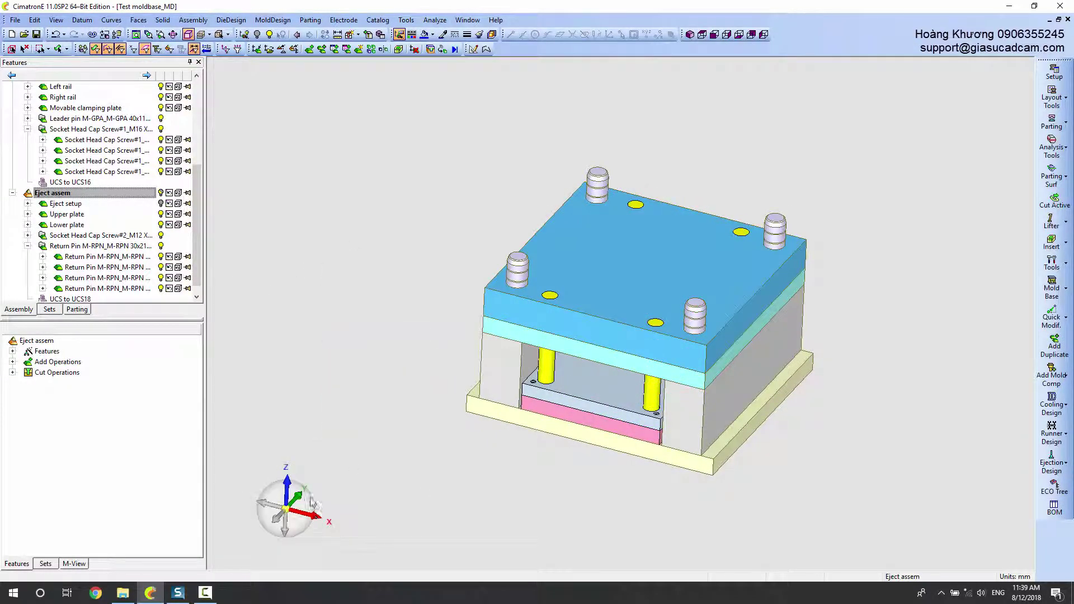
left_click_drag(309, 529, 338, 383)
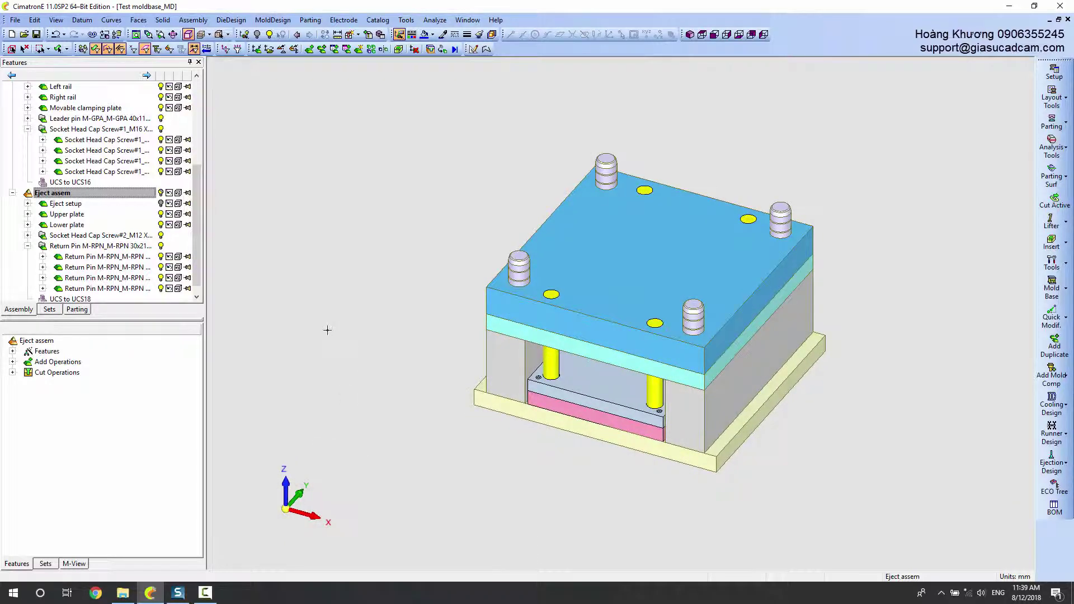
scroll(347, 376, "up", 2)
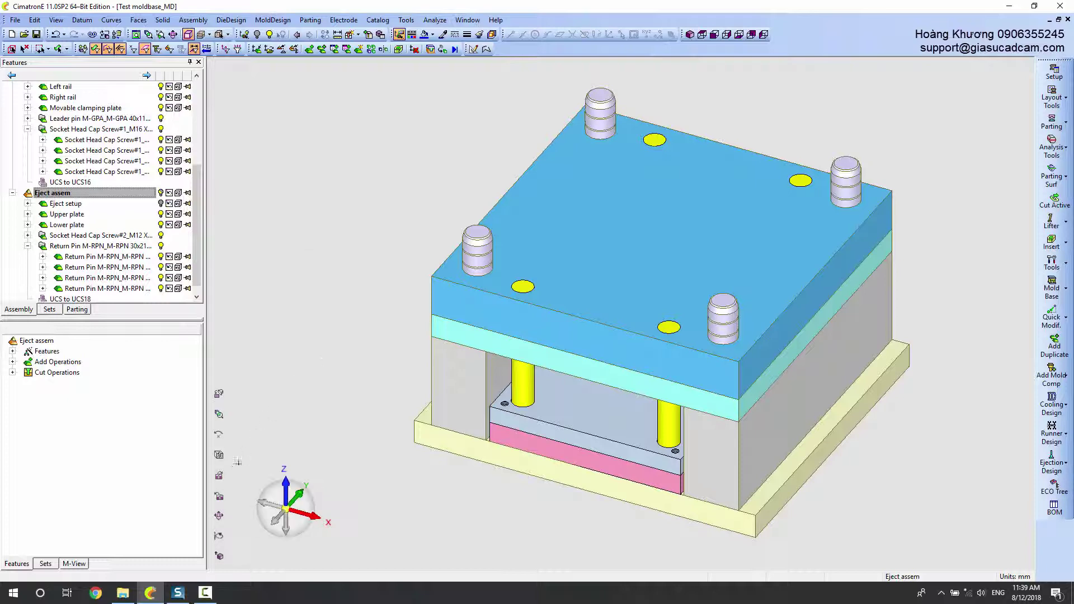
- Run a dynamic section from the base plate's front face, then exit it
left_click(219, 454)
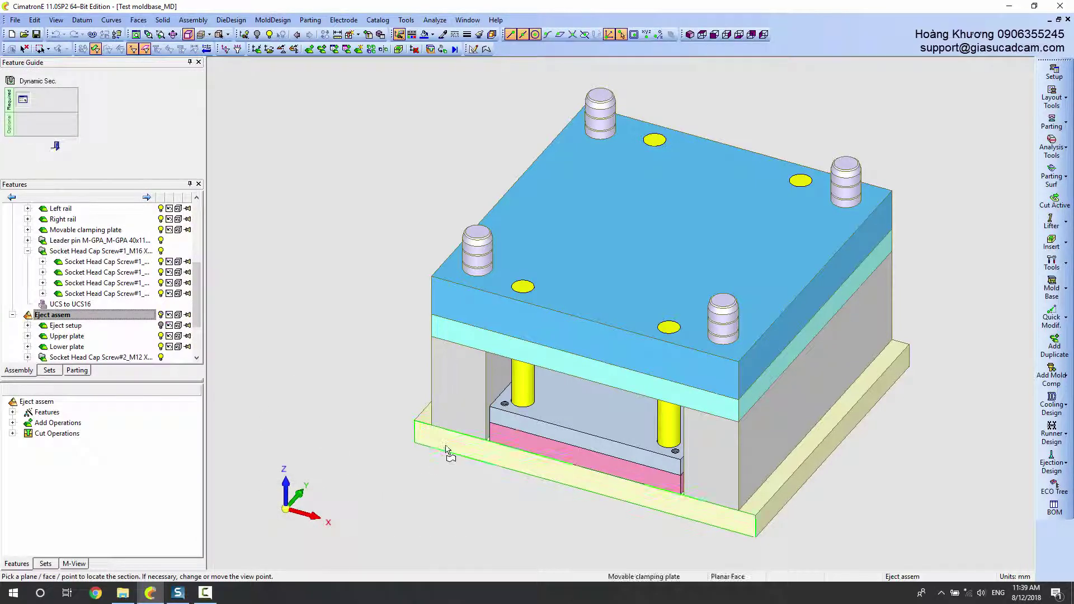
left_click(446, 446)
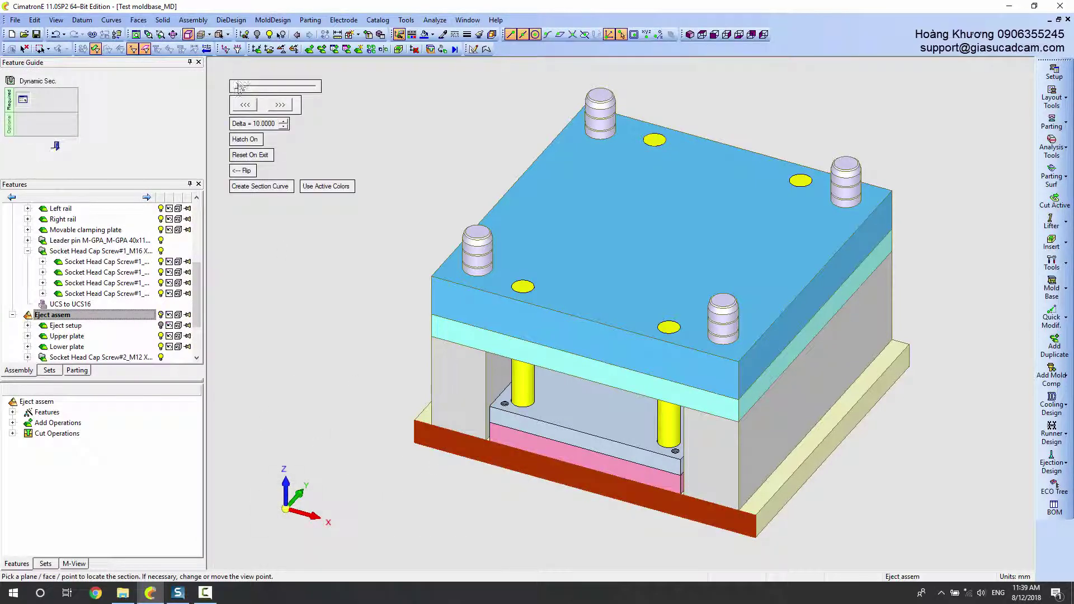
left_click_drag(236, 87, 257, 88)
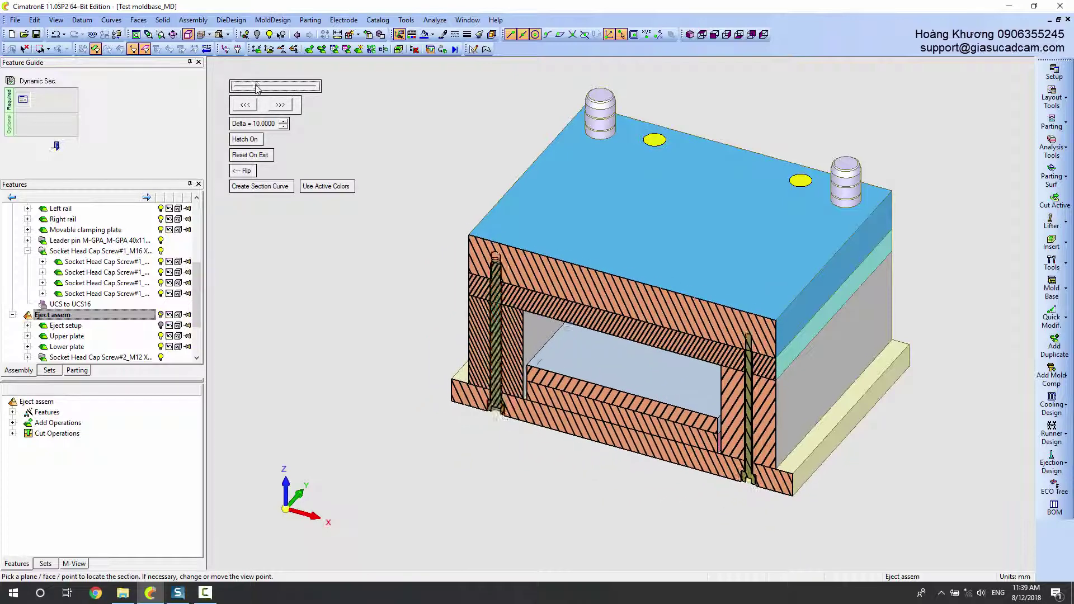
left_click(55, 146)
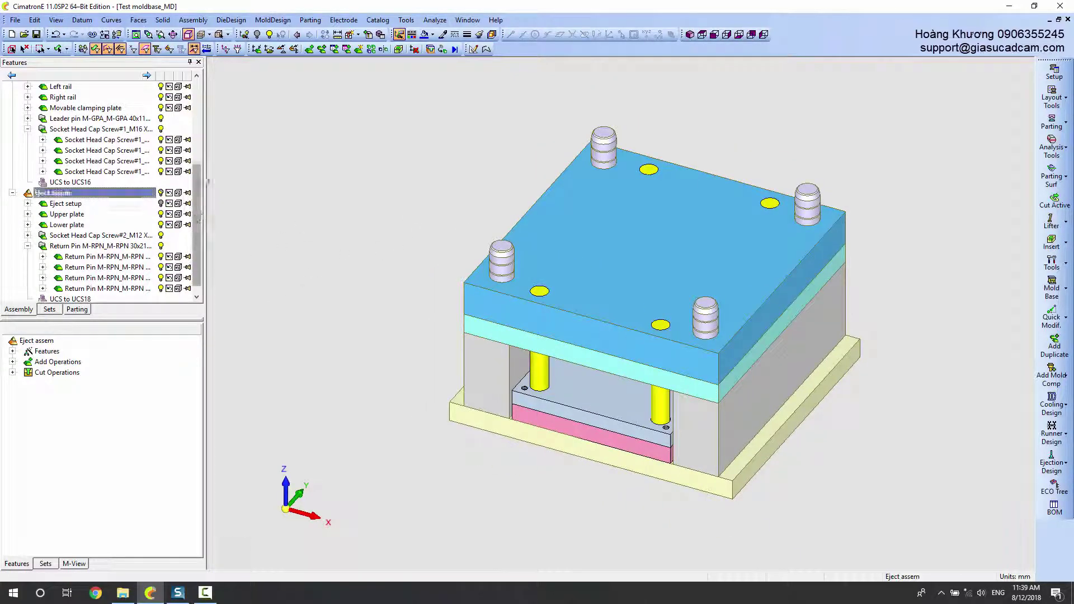
left_click_drag(197, 212, 197, 129)
- Turn the Fix setup plates back on, select Movable setup, and pan the view
left_click(160, 129)
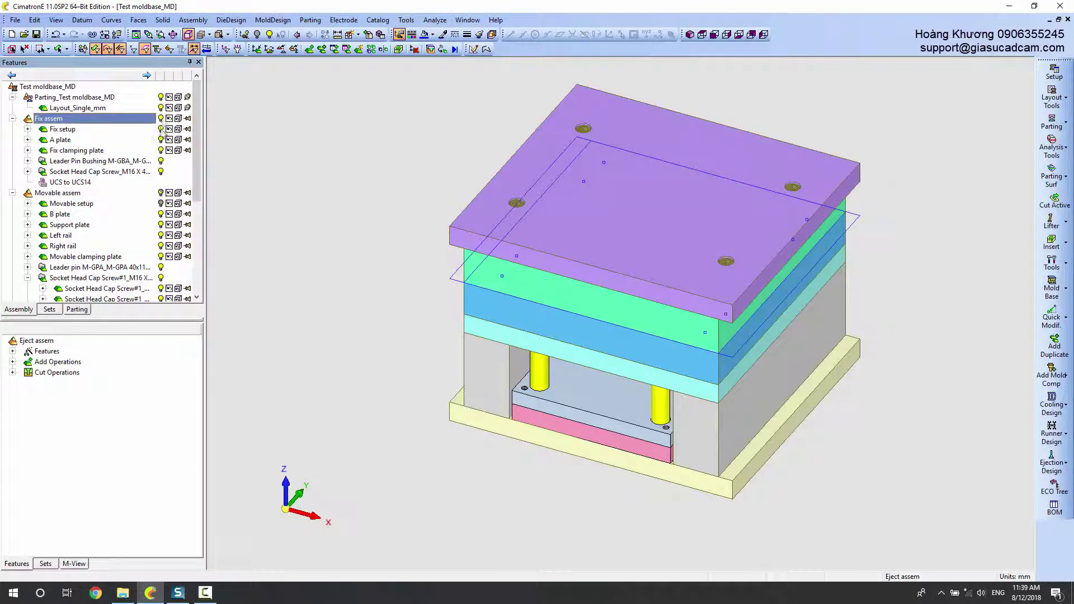
left_click(160, 193)
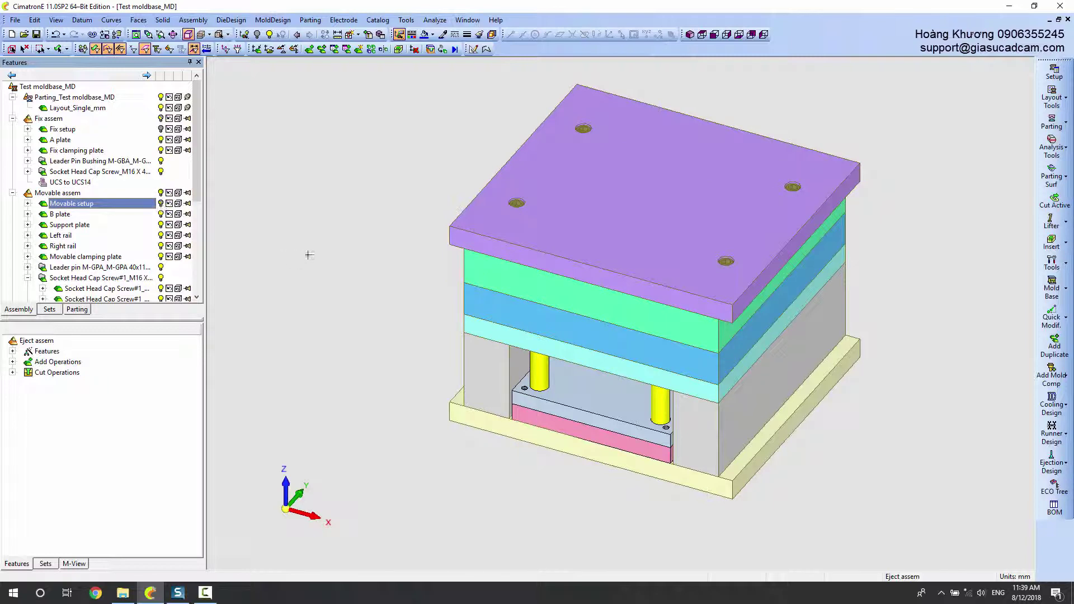
middle_click_drag(307, 255, 292, 266)
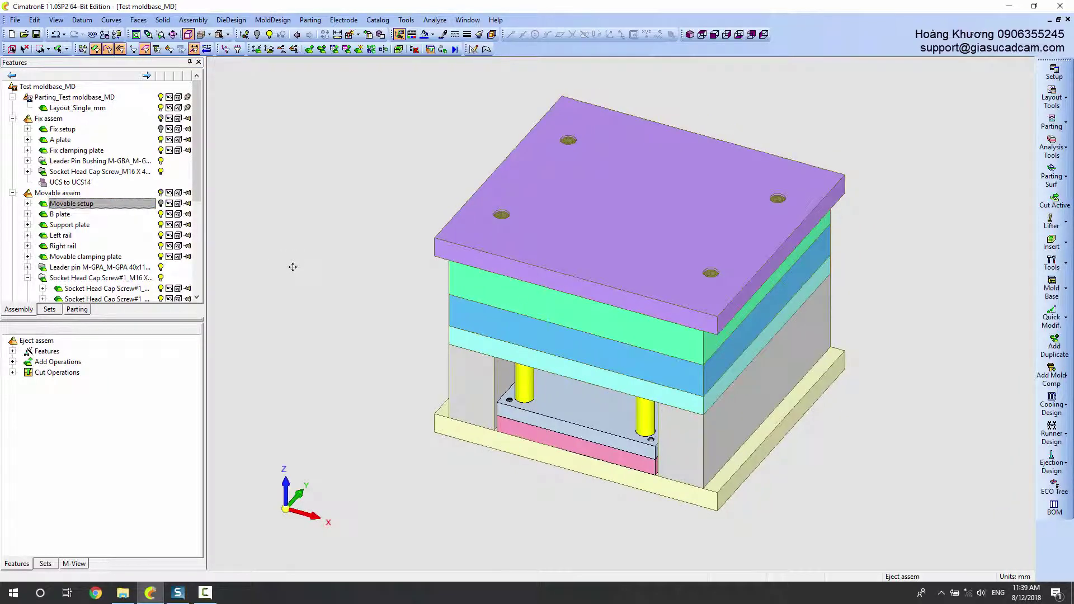